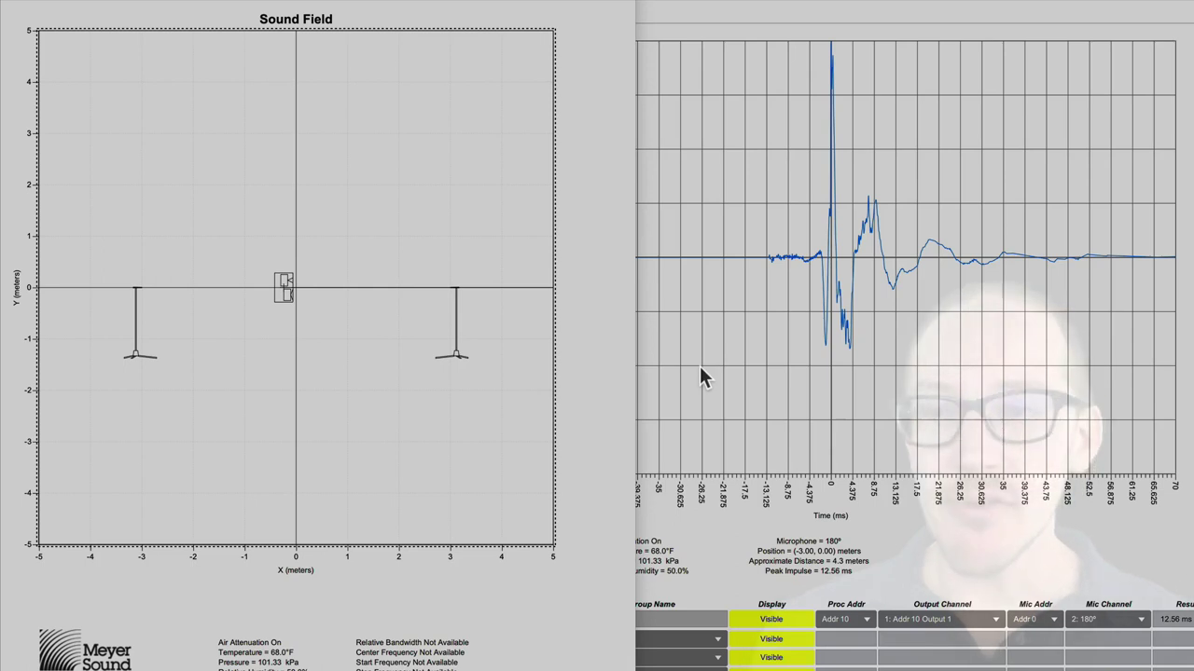
# - Select the centre subwoofer, then switch to Chrome showing the subwoofer polarity poll
pyautogui.click(307, 327)
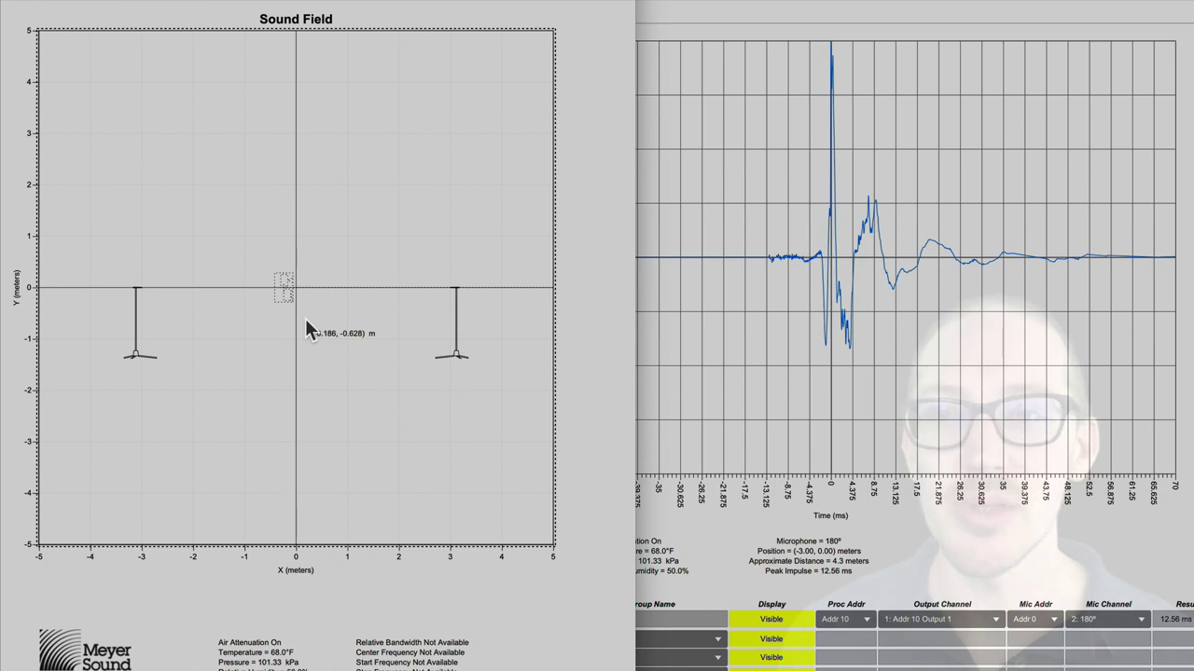
pyautogui.press('super+Tab')
pyautogui.press('super+Tab')
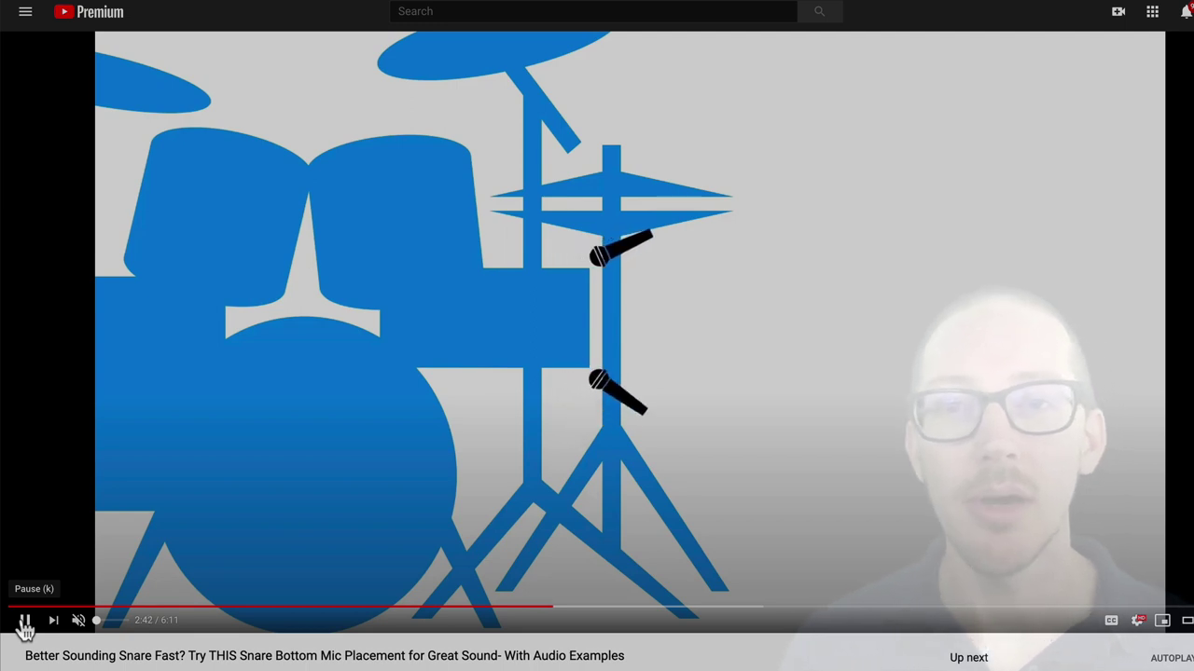
# - Pause the snare bottom mic placement video
pyautogui.click(24, 623)
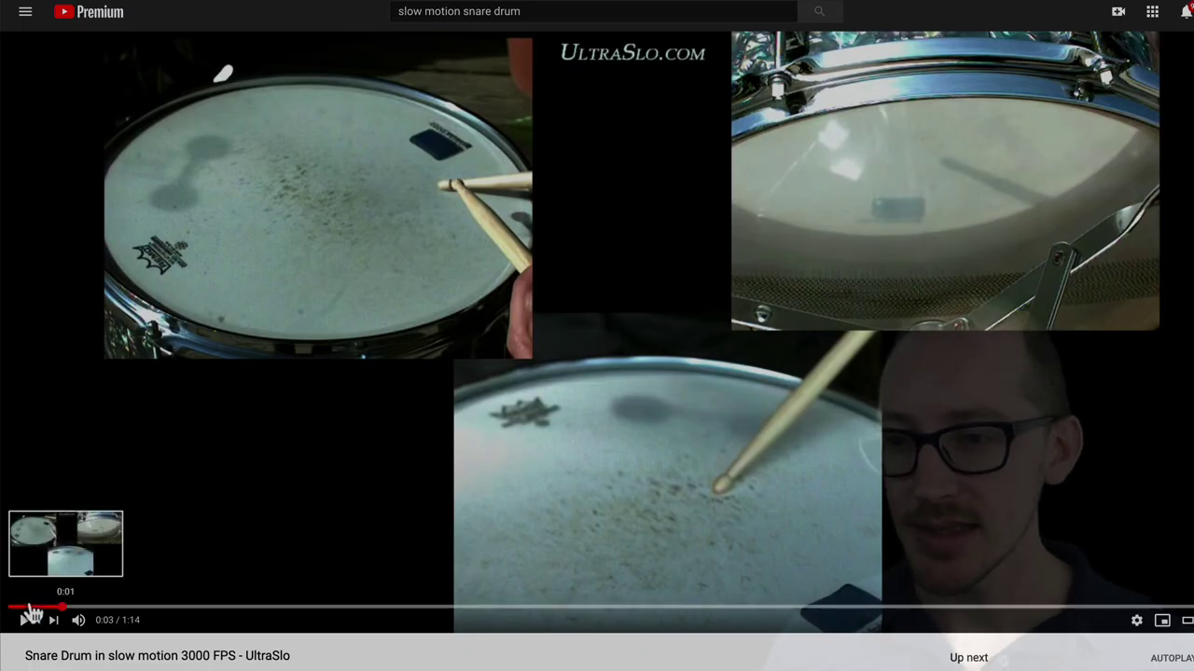
# - Restart the slow-motion snare clip from 0:00, play it briefly, then pause it
pyautogui.click(17, 607)
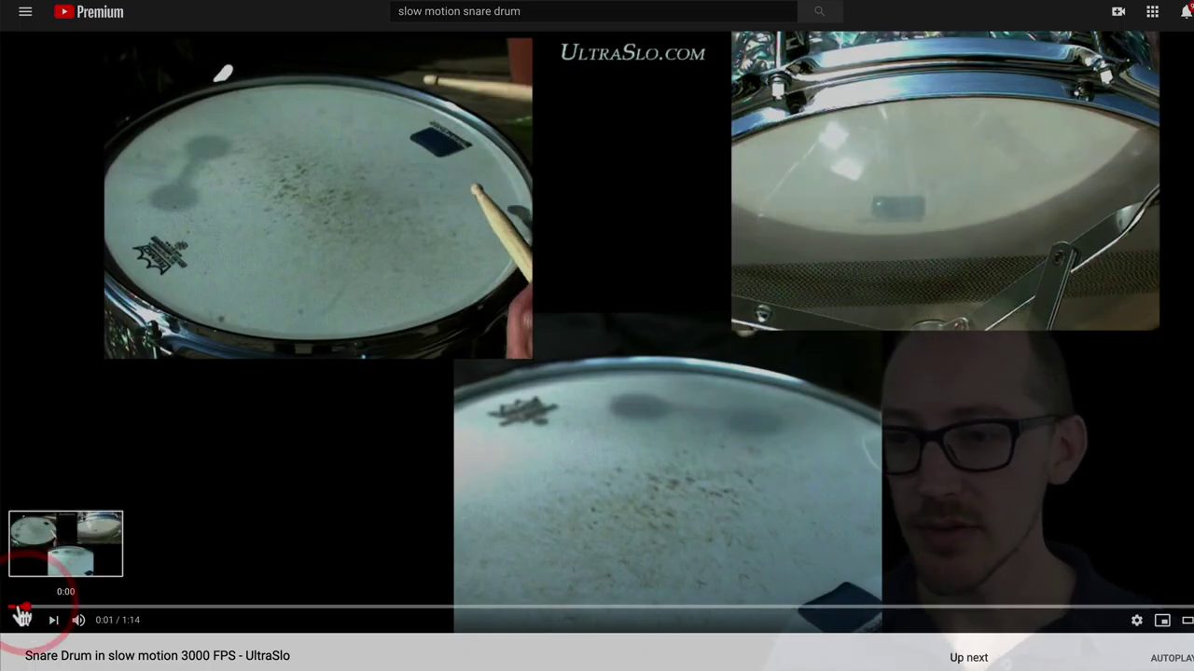
pyautogui.click(19, 607)
pyautogui.click(26, 622)
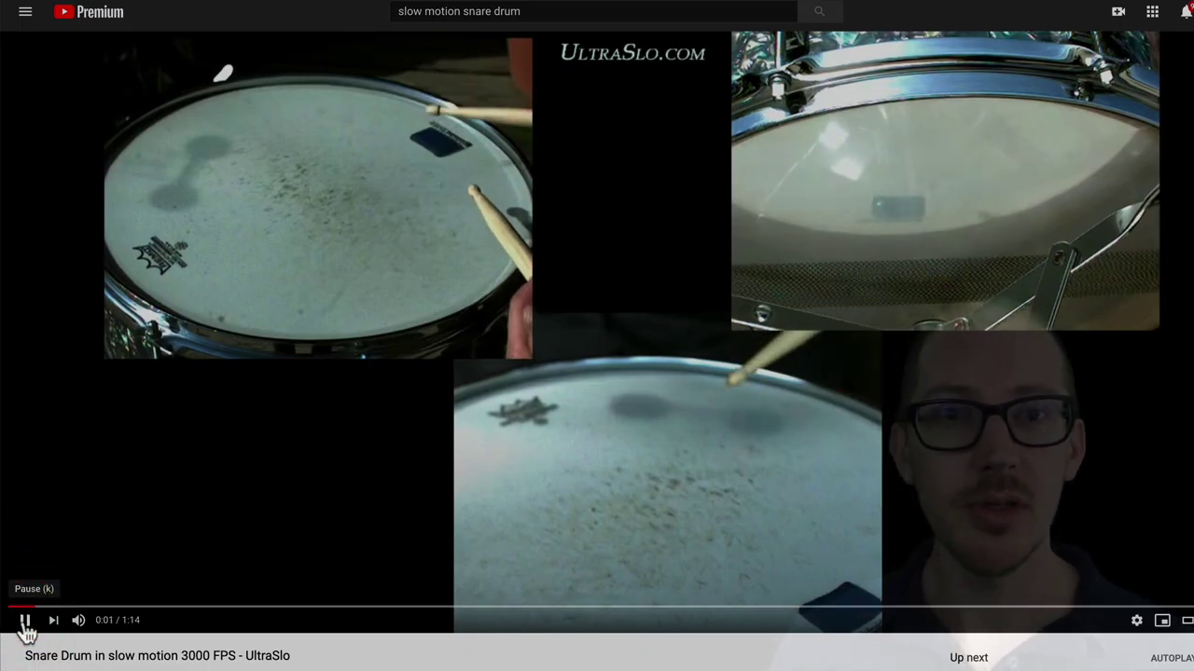
pyautogui.click(25, 621)
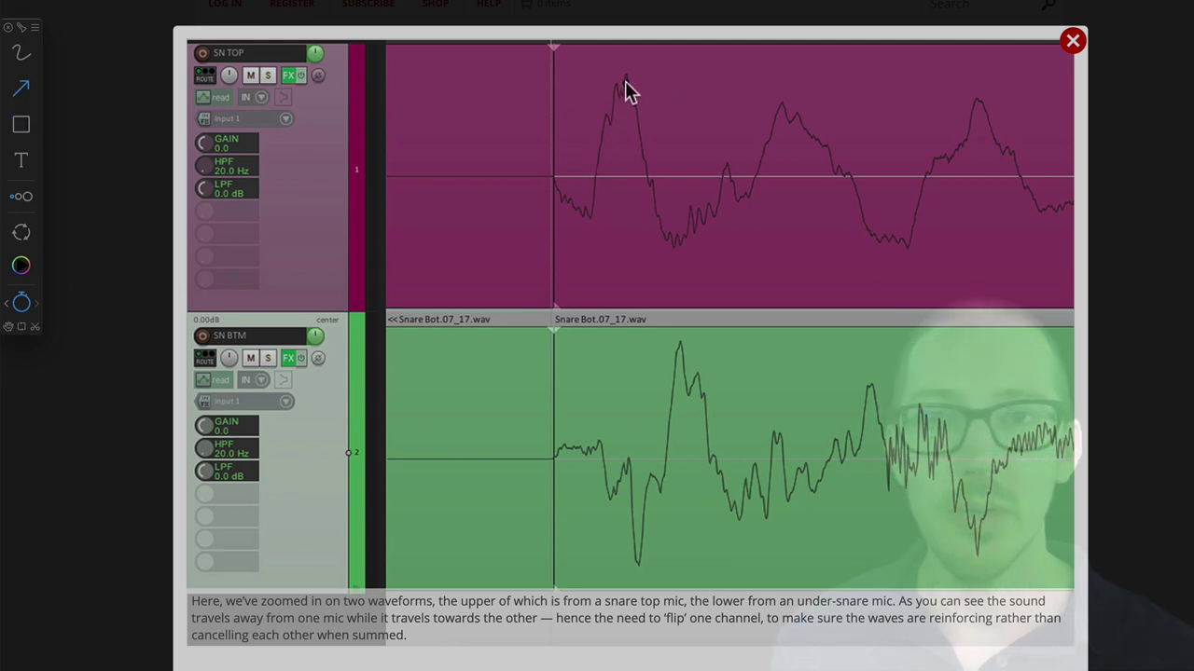
# - Draw an annotation arrow from the top snare waveform's peak down into the lower track
pyautogui.moveTo(625, 81)
pyautogui.mouseDown()
pyautogui.moveTo(622, 413)
pyautogui.moveTo(593, 560)
pyautogui.mouseUp()
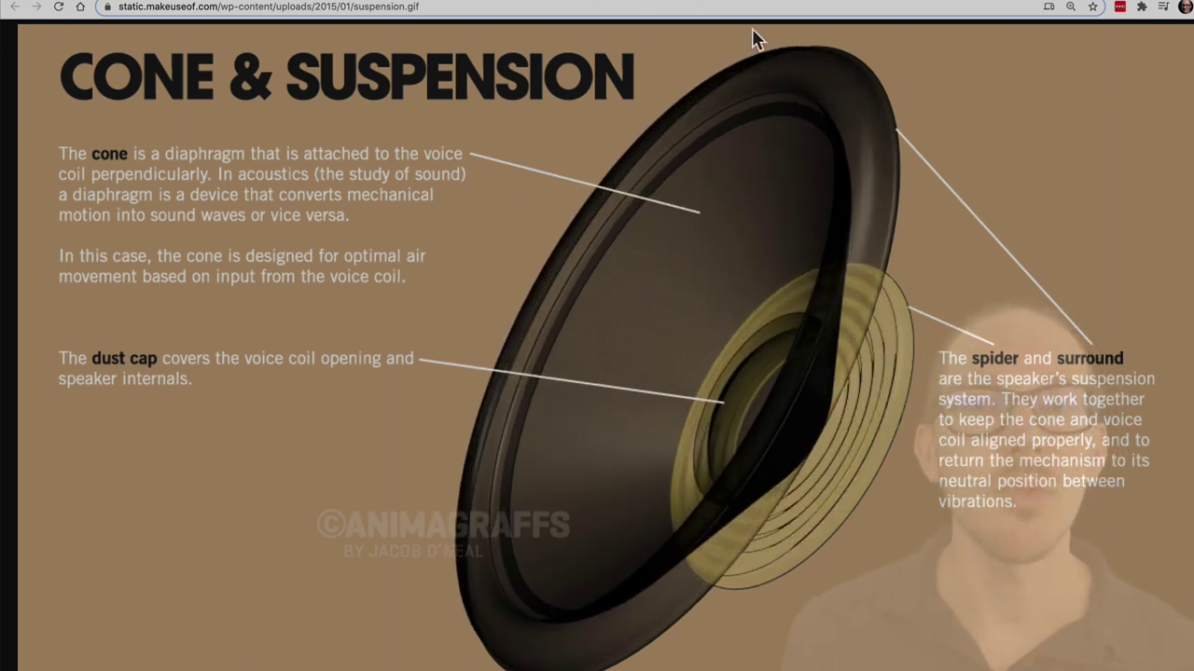
# - Draw arrows to the cone and spider labels, the second in pink, then clear them
pyautogui.hotkey('ctrl', 'shift', 'a')
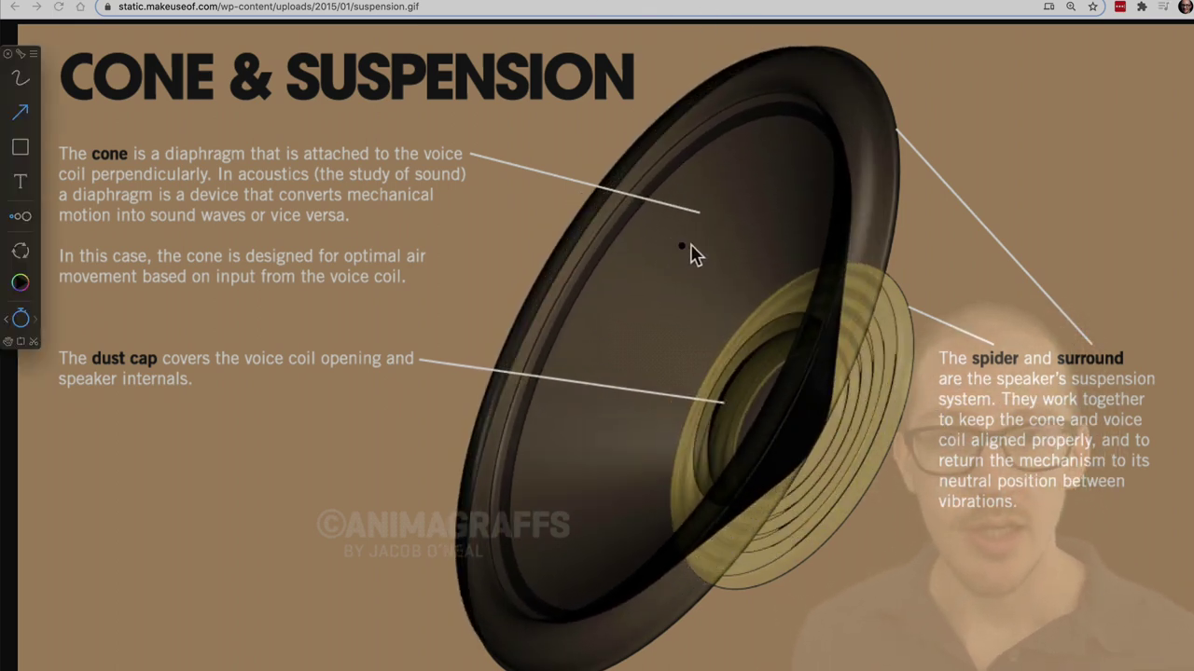
pyautogui.moveTo(692, 247)
pyautogui.mouseDown()
pyautogui.moveTo(386, 152)
pyautogui.moveTo(360, 258)
pyautogui.moveTo(386, 146)
pyautogui.moveTo(369, 142)
pyautogui.mouseUp()
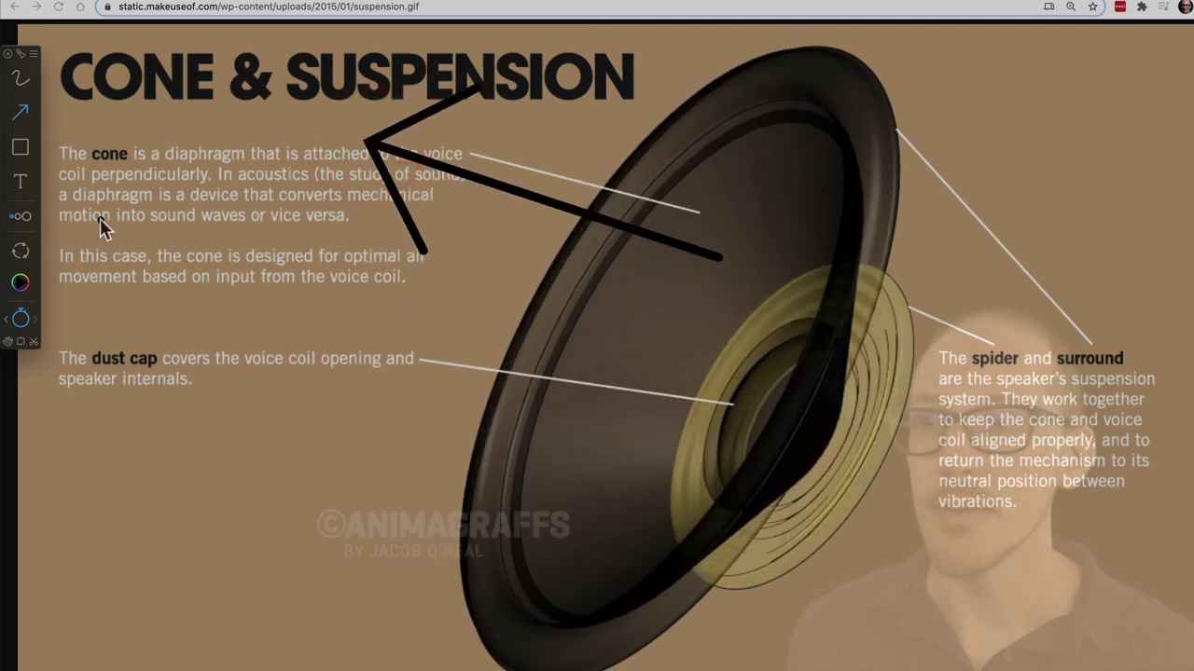
pyautogui.click(21, 287)
pyautogui.click(125, 239)
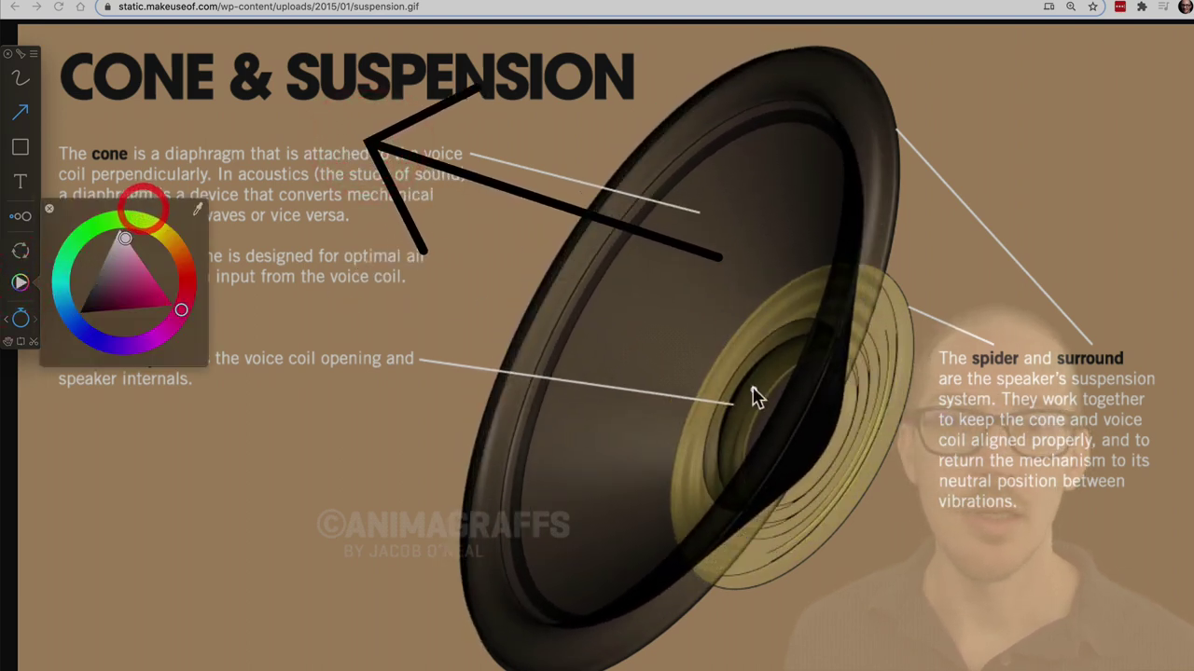
pyautogui.moveTo(702, 352)
pyautogui.mouseDown()
pyautogui.moveTo(953, 413)
pyautogui.moveTo(1030, 488)
pyautogui.moveTo(1031, 563)
pyautogui.moveTo(1118, 511)
pyautogui.mouseUp()
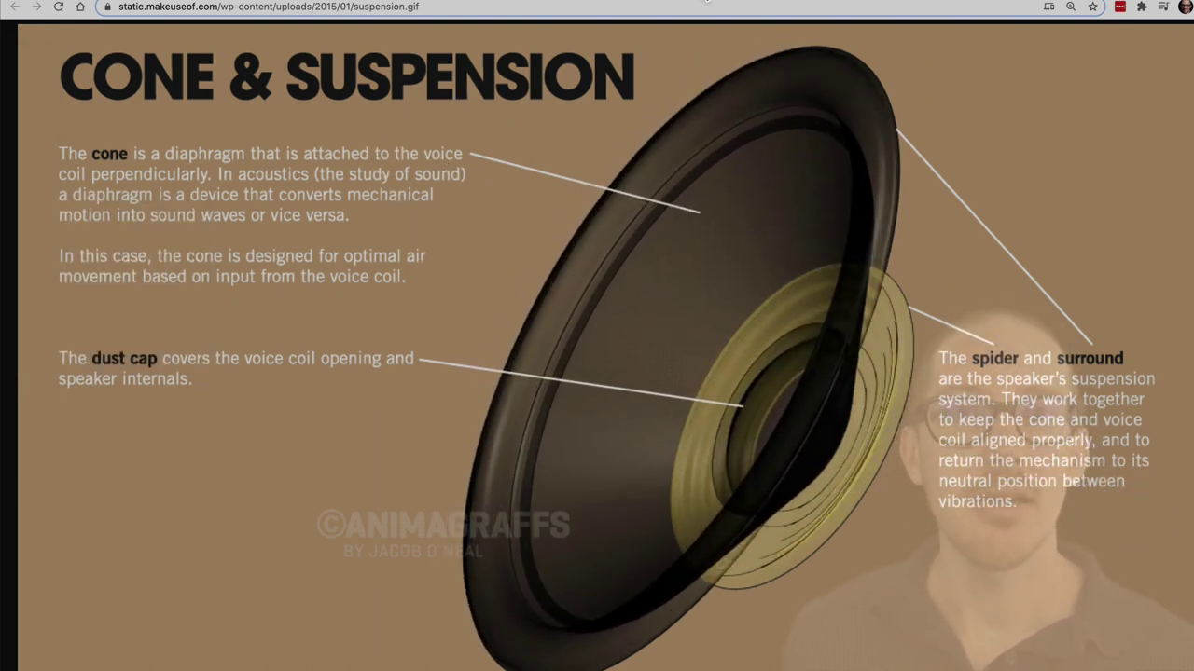
pyautogui.hotkey('ctrl', 'Tab')
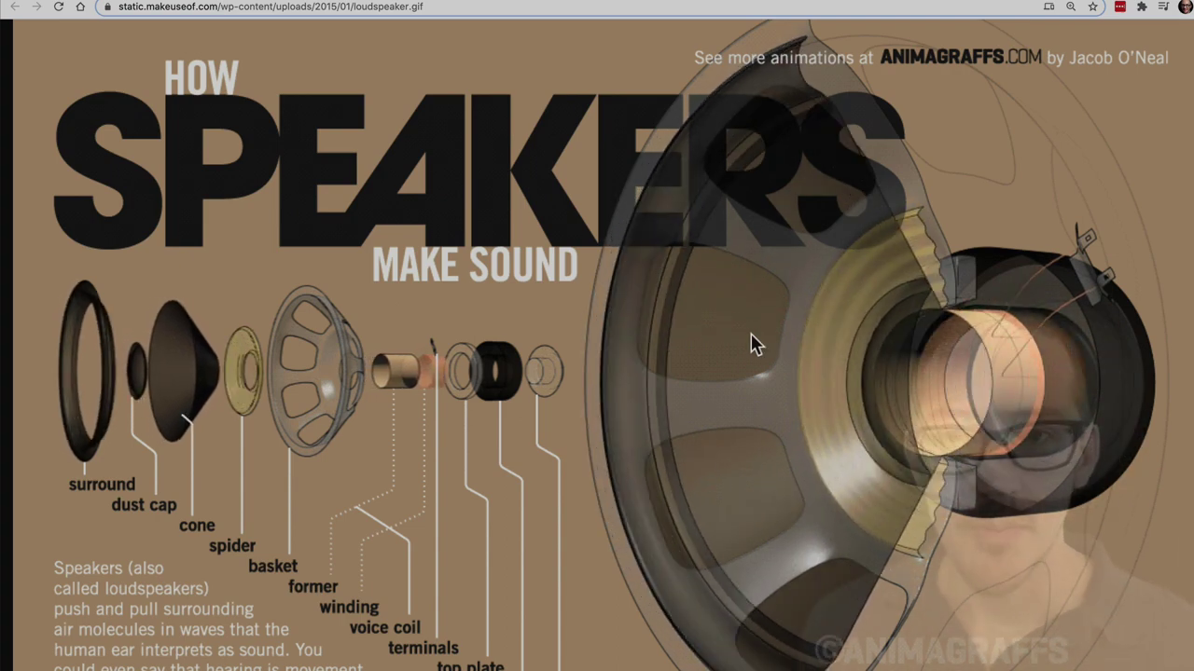
# - Return to MAPP XT and select the centre subwoofer and the right-hand microphone
pyautogui.press('super+Tab')
pyautogui.click(473, 333)
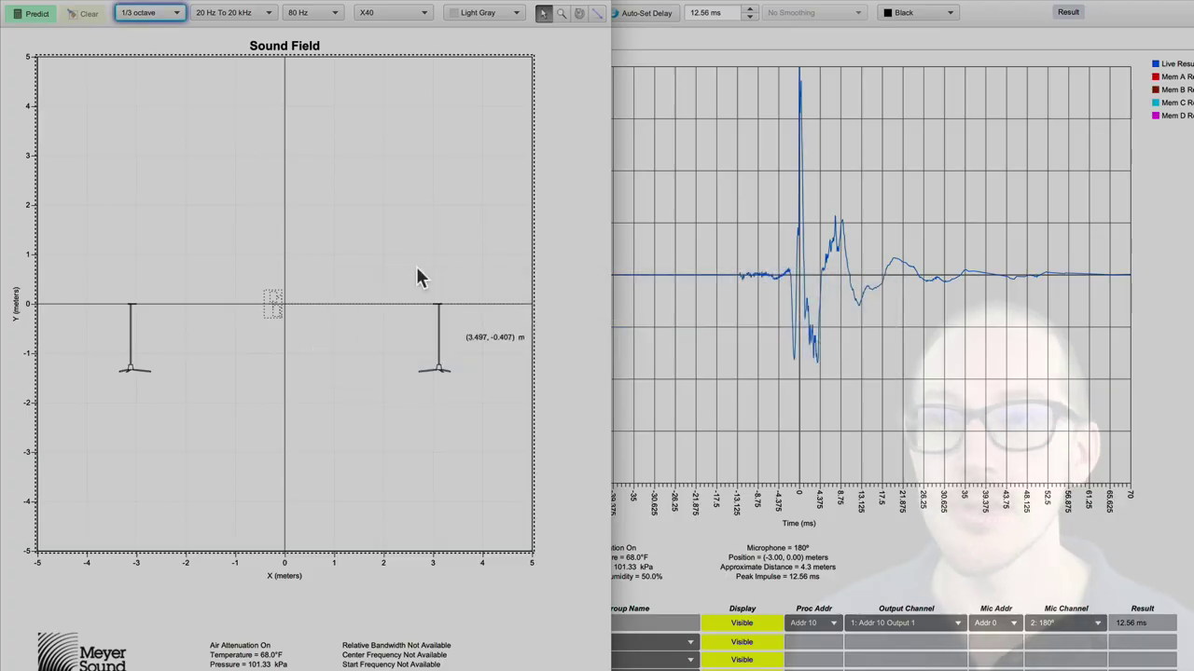
pyautogui.click(246, 282)
pyautogui.click(311, 338)
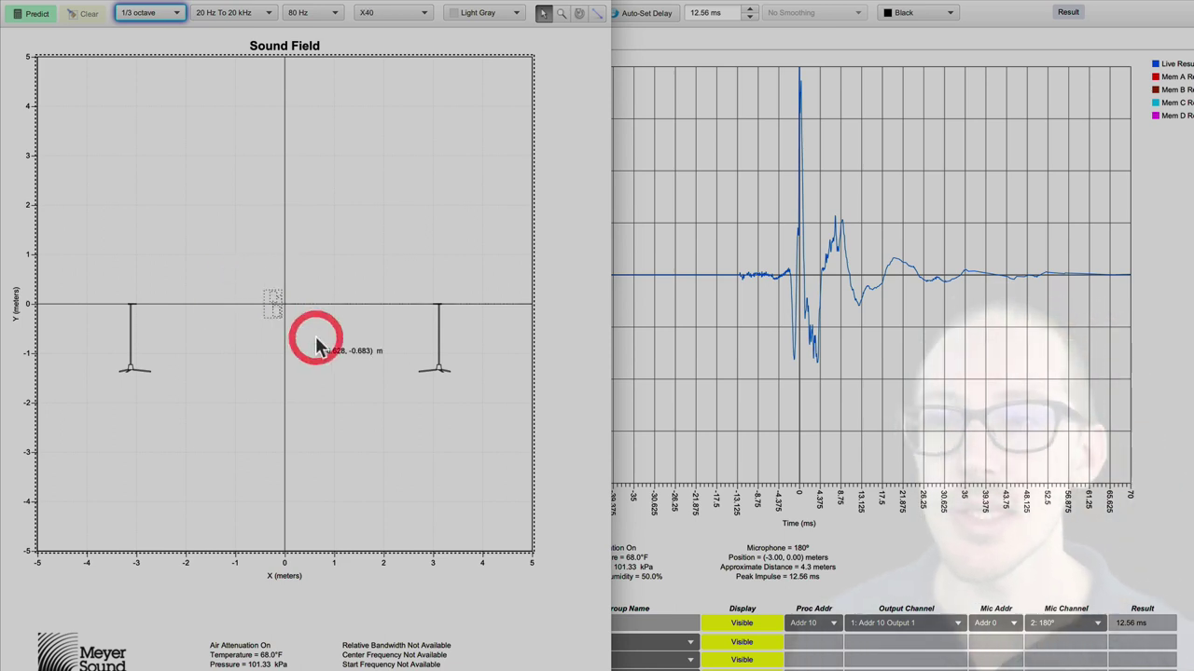
pyautogui.moveTo(388, 290)
pyautogui.mouseDown()
pyautogui.moveTo(498, 365)
pyautogui.moveTo(496, 354)
pyautogui.mouseUp()
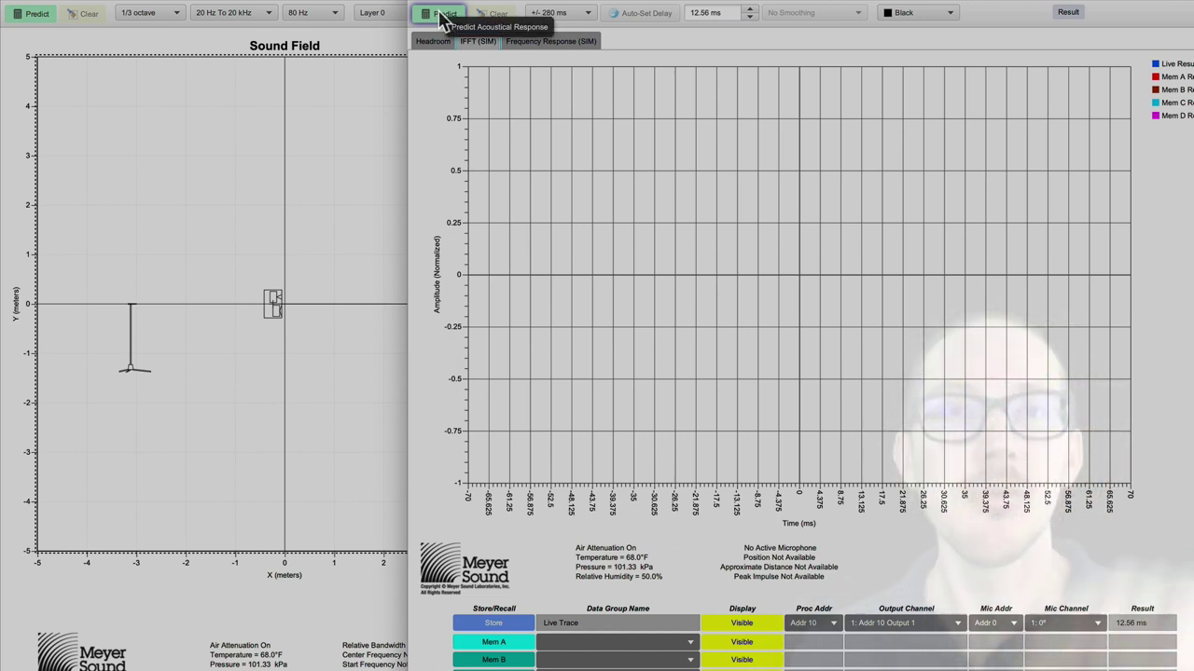
# - Predict the front-mic impulse, zoom to ±7 ms, auto-set the delay, and store it as Mem A
pyautogui.click(442, 15)
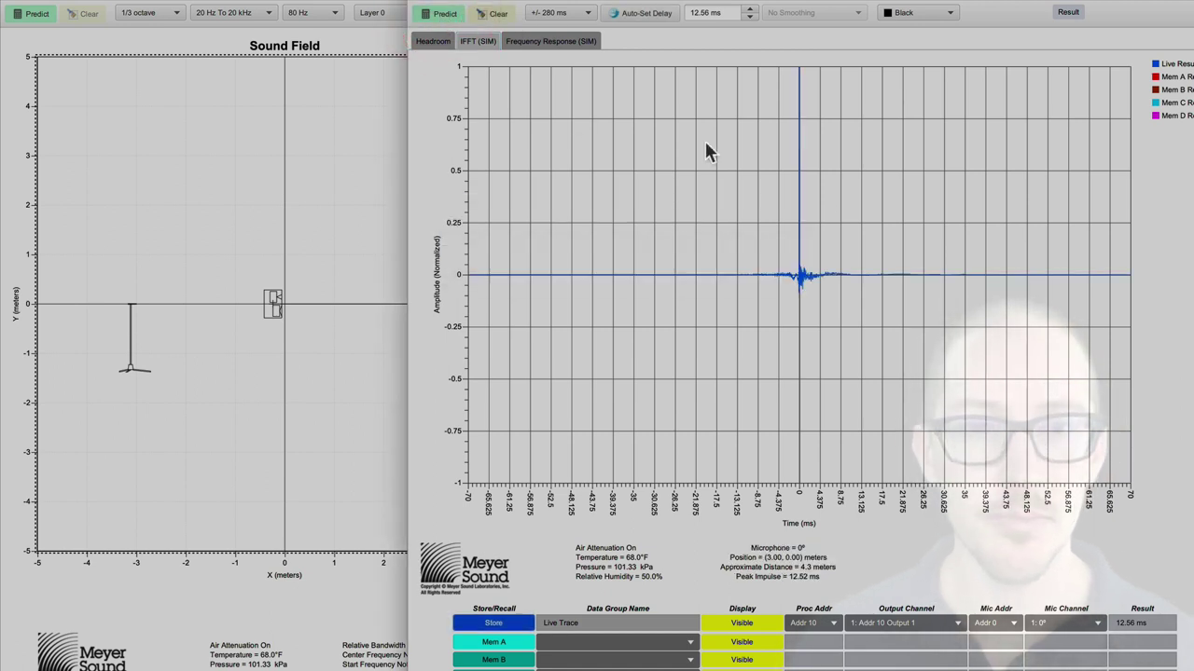
pyautogui.rightClick(824, 193)
pyautogui.moveTo(895, 203)
pyautogui.click(953, 212)
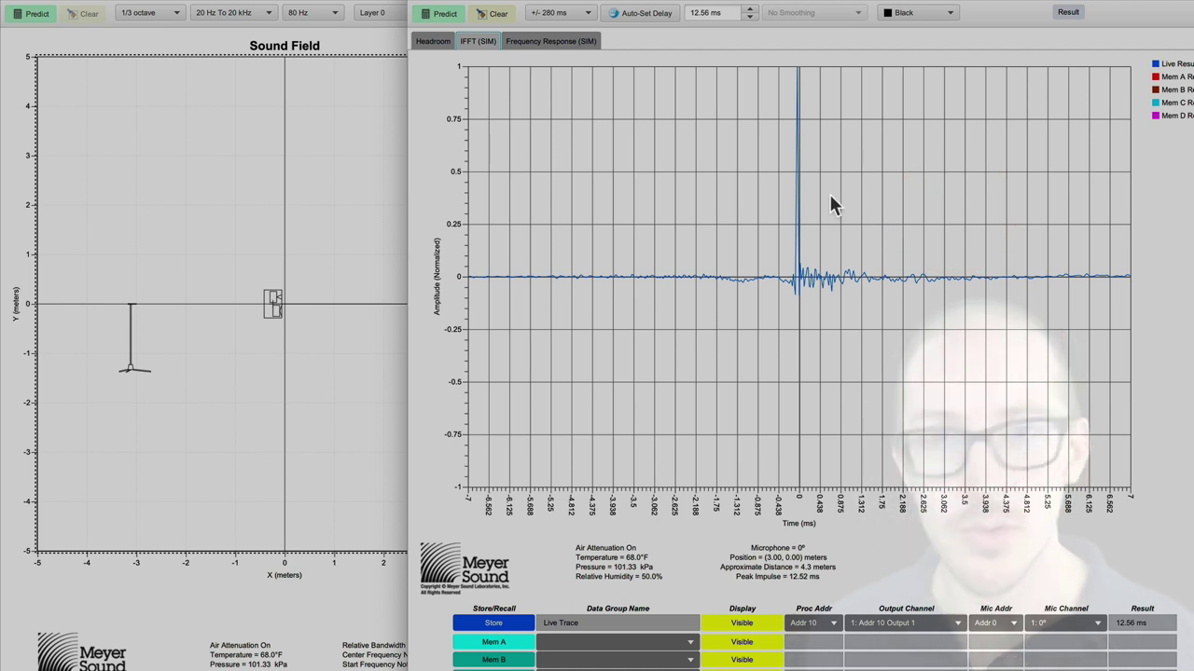
pyautogui.click(634, 13)
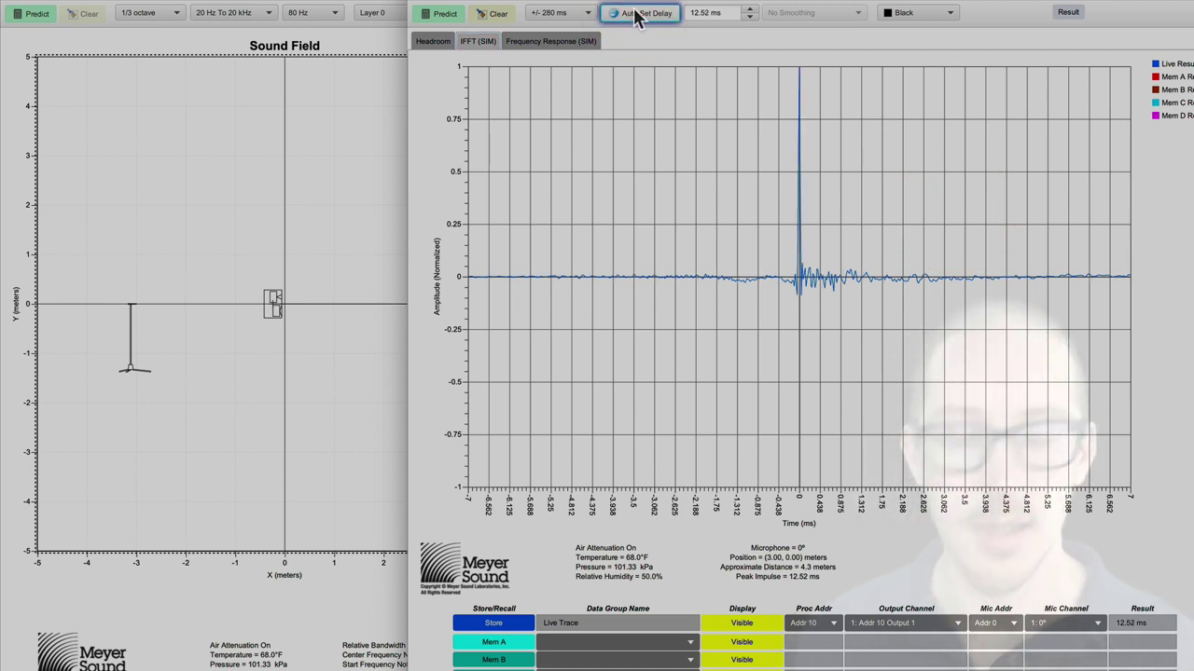
pyautogui.hotkey('ctrl', 'm')
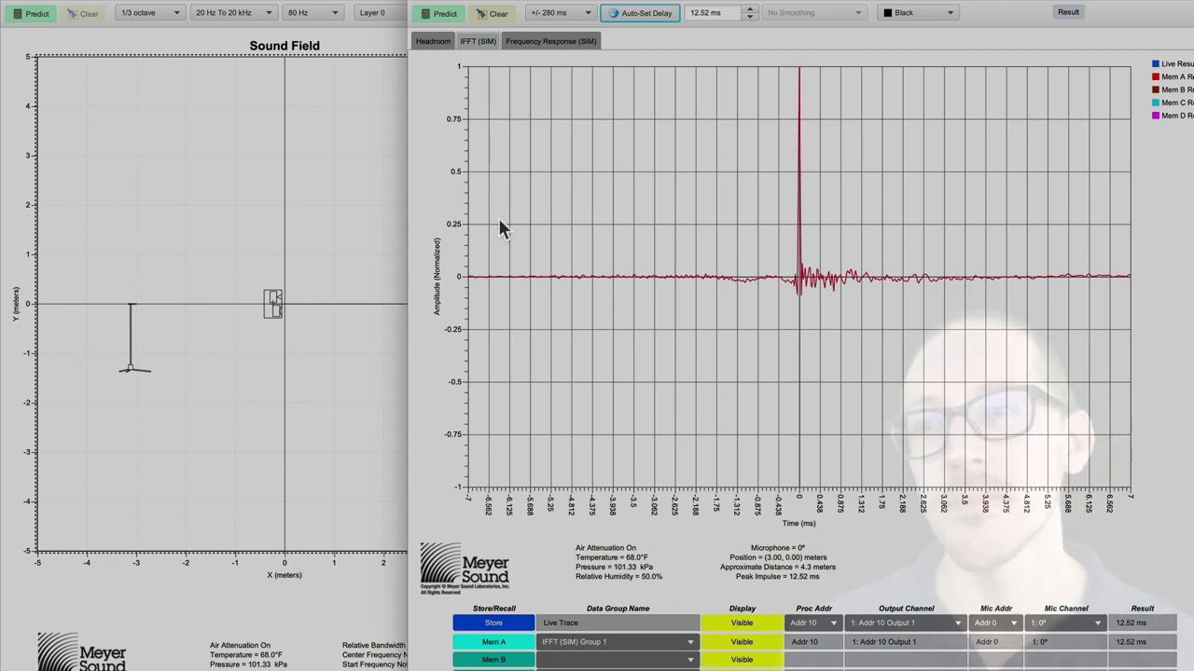
# - Select the left 180° microphone and predict the sub's impulse there over Mem A
pyautogui.click(221, 179)
pyautogui.click(317, 357)
pyautogui.click(231, 244)
pyautogui.click(86, 339)
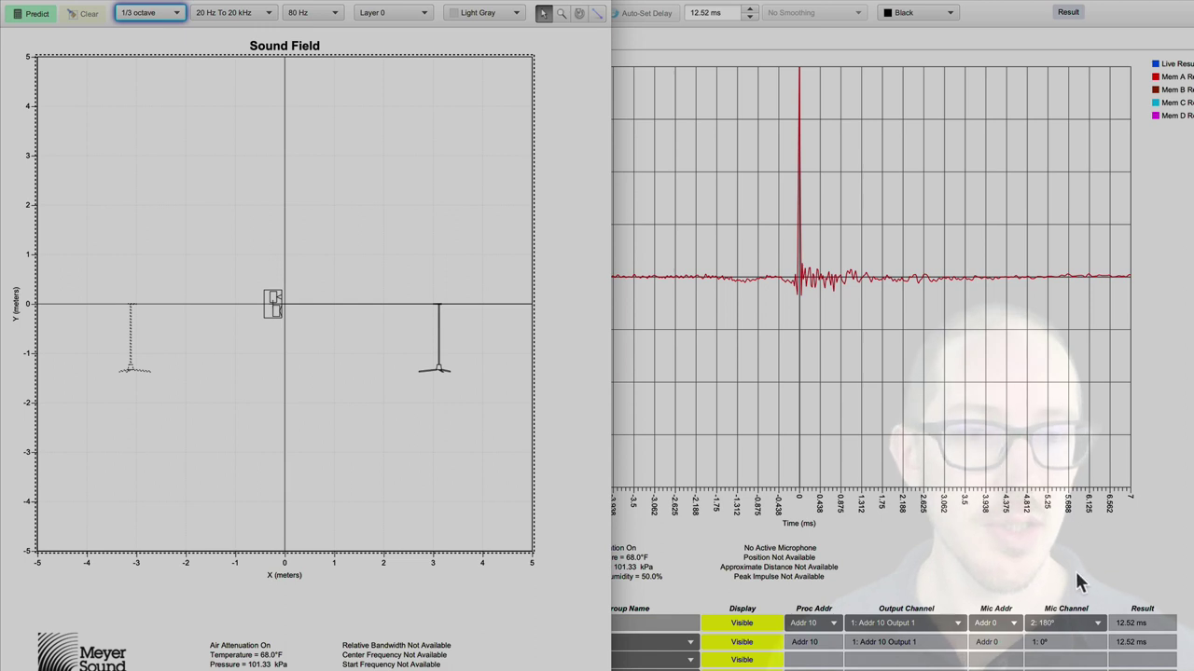
pyautogui.click(1086, 623)
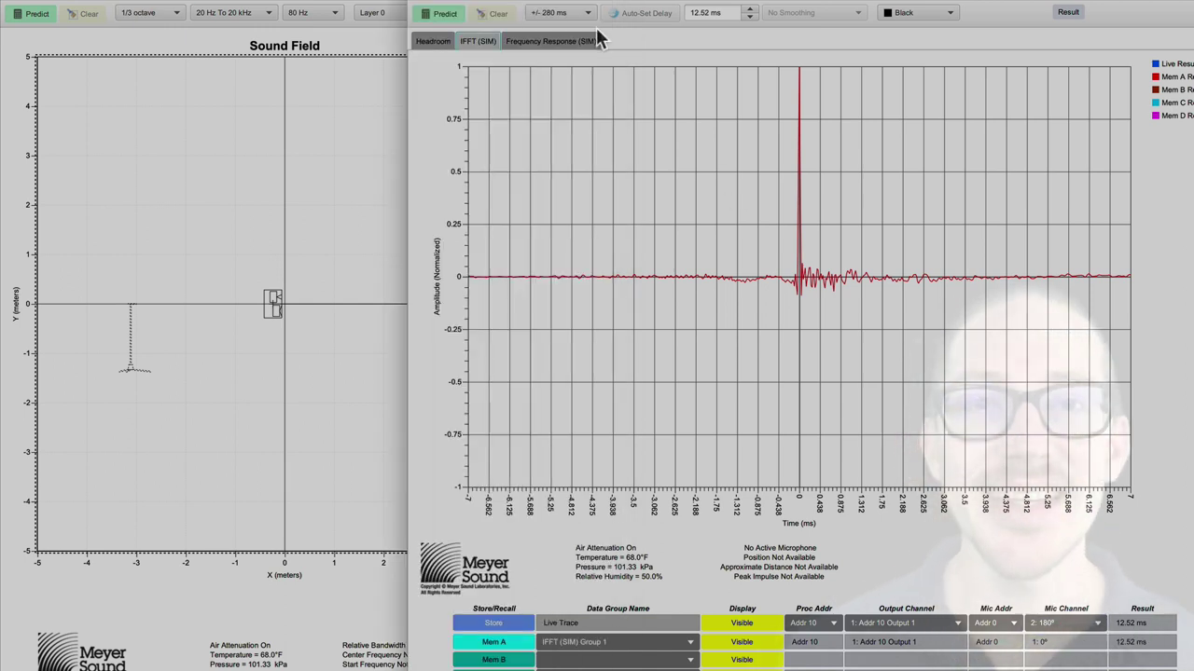
pyautogui.click(438, 16)
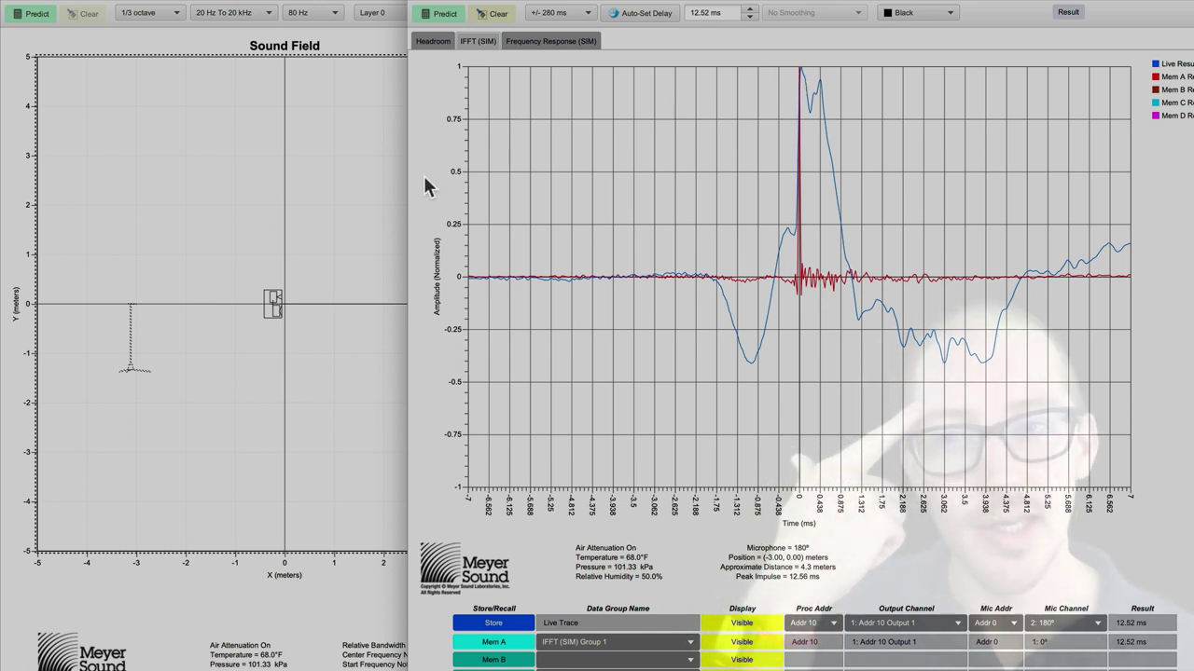
# - Deselect the left microphone and make the right-hand front microphone active again
pyautogui.click(324, 218)
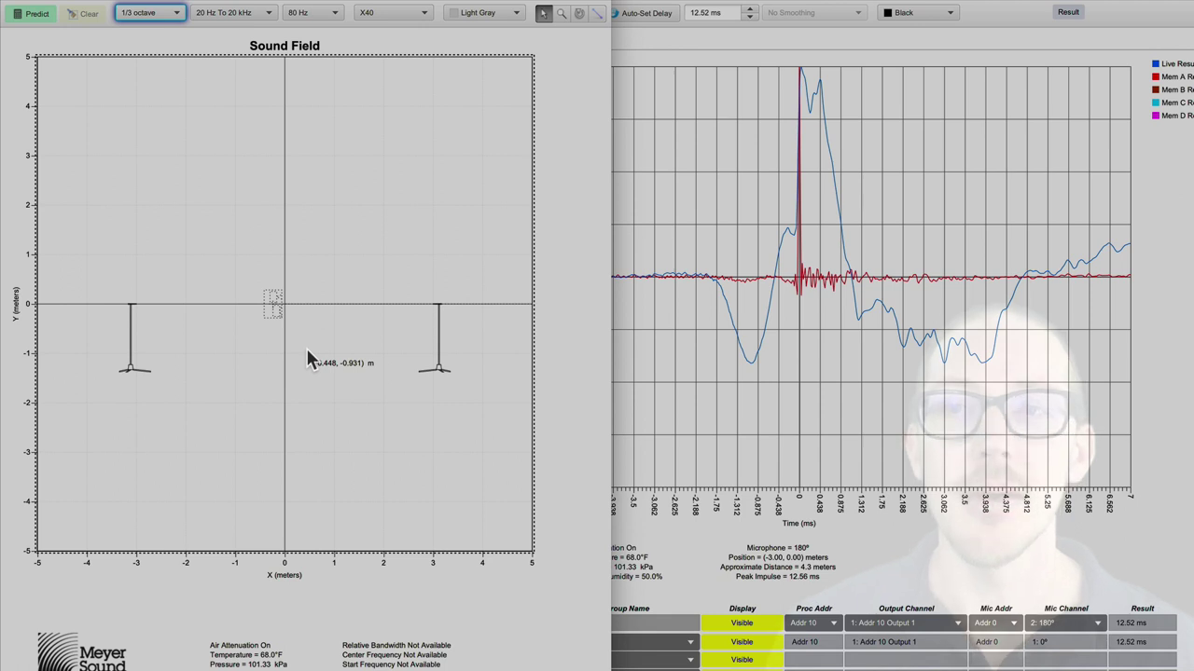
pyautogui.click(290, 283)
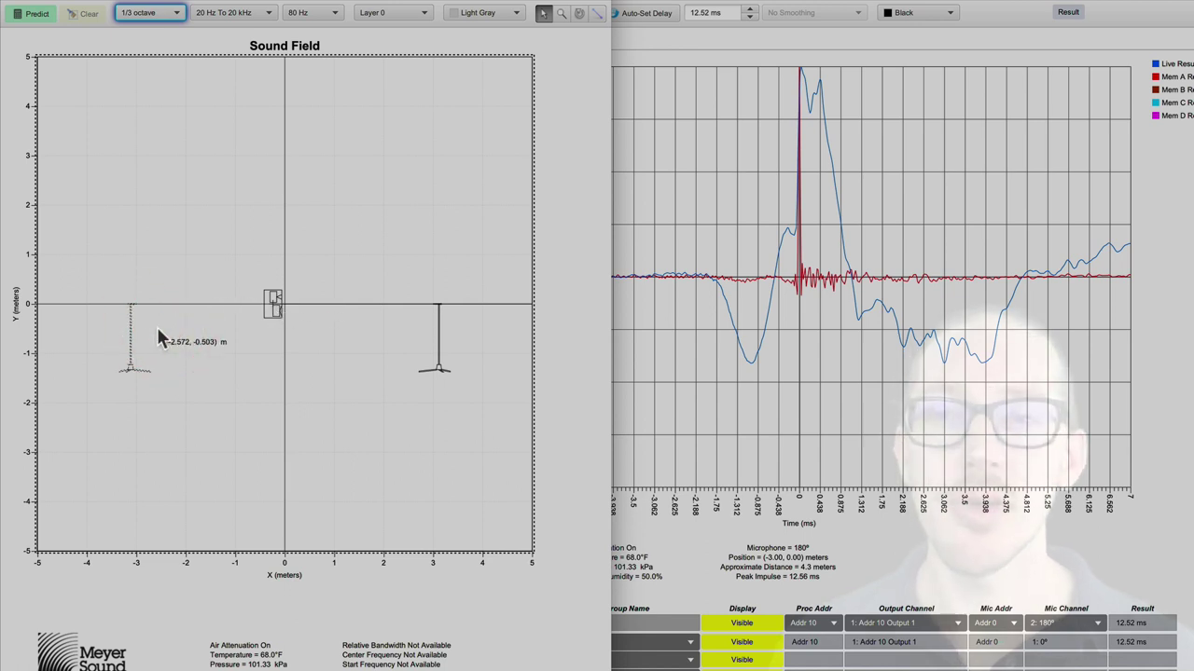
pyautogui.click(181, 283)
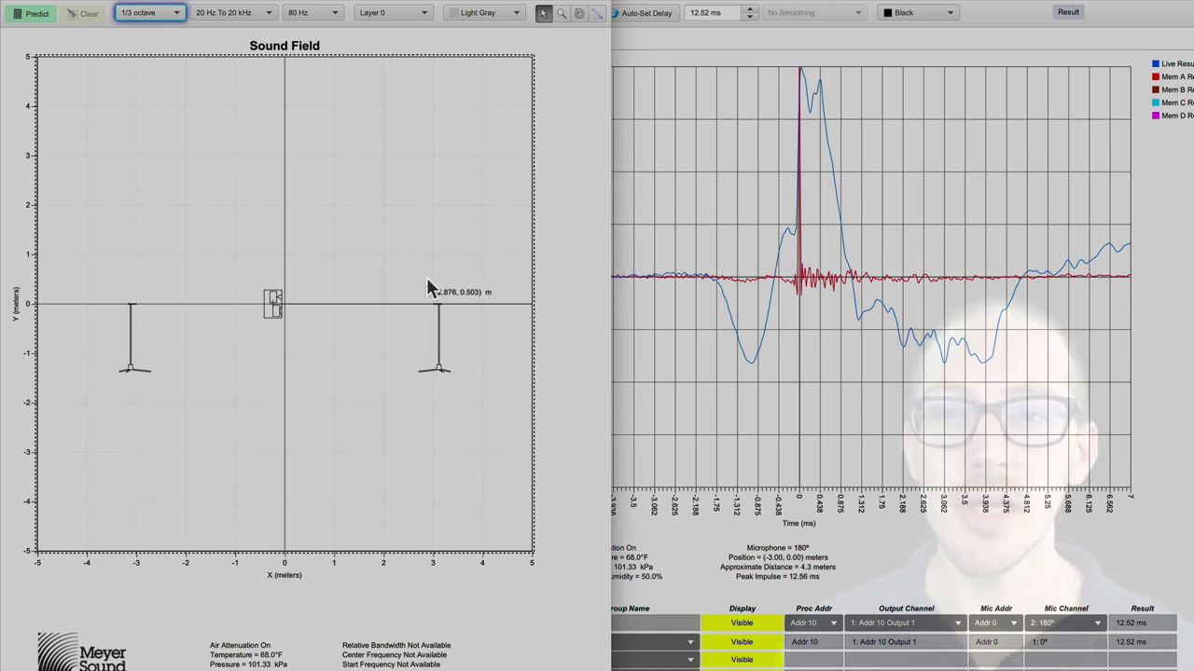
pyautogui.click(466, 328)
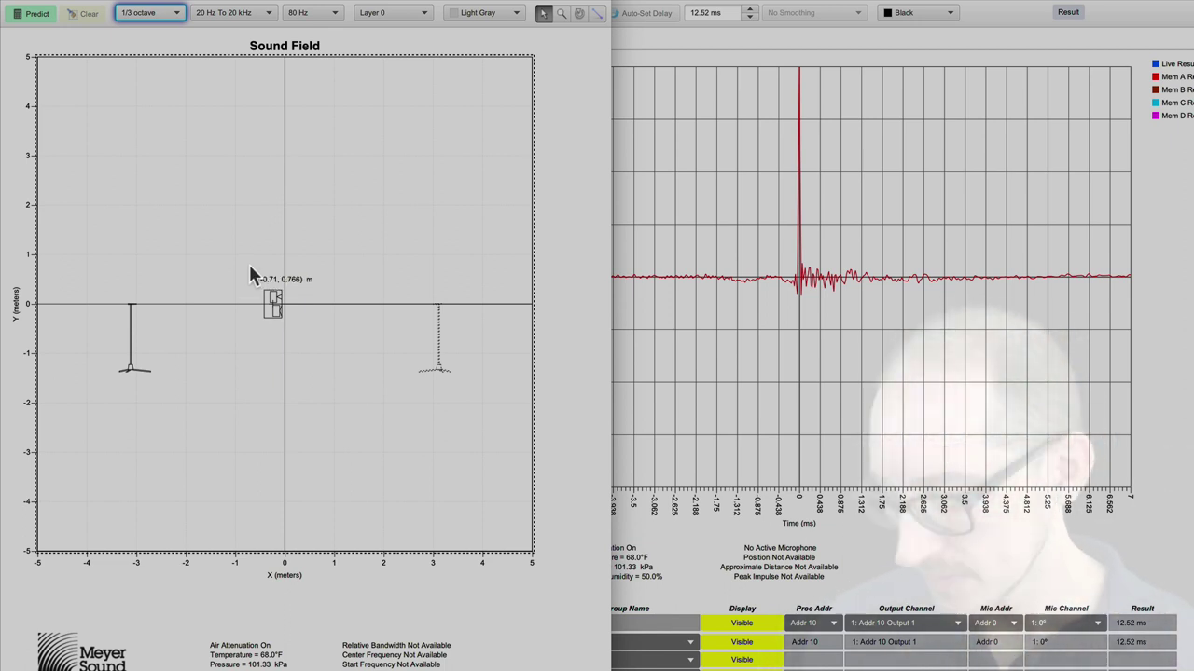
# - Hide the X40 layer, show the 750 layer, then predict and auto-align the 750 sub's impulse
pyautogui.hotkey('ctrl', 'l')
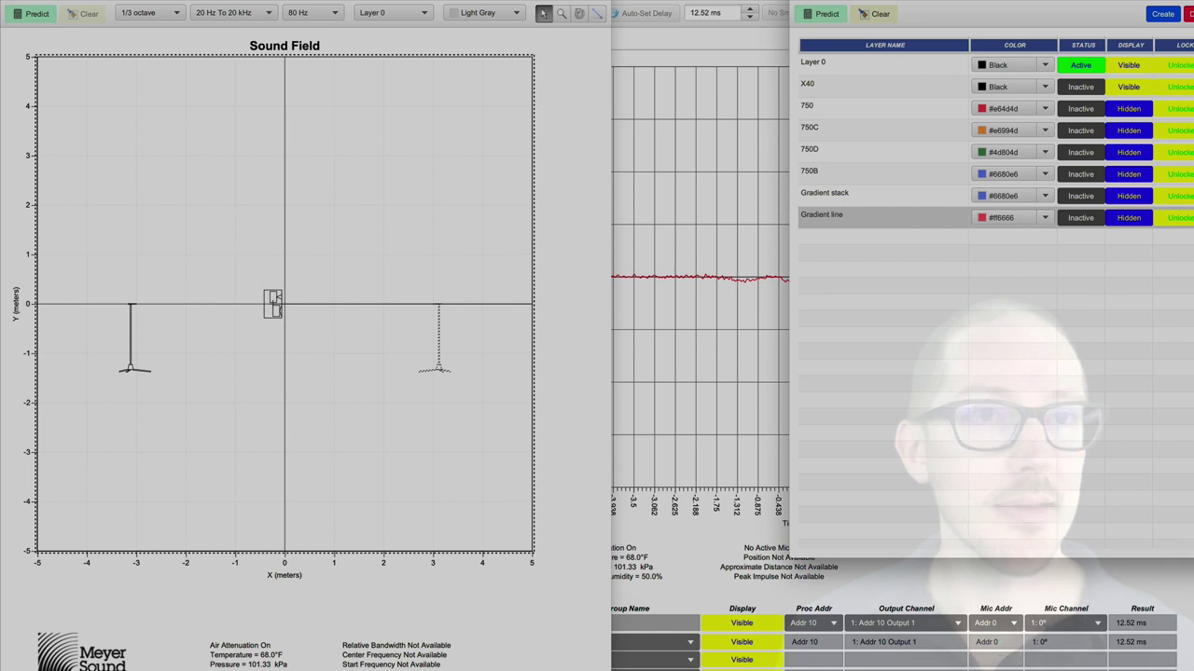
pyautogui.click(1128, 87)
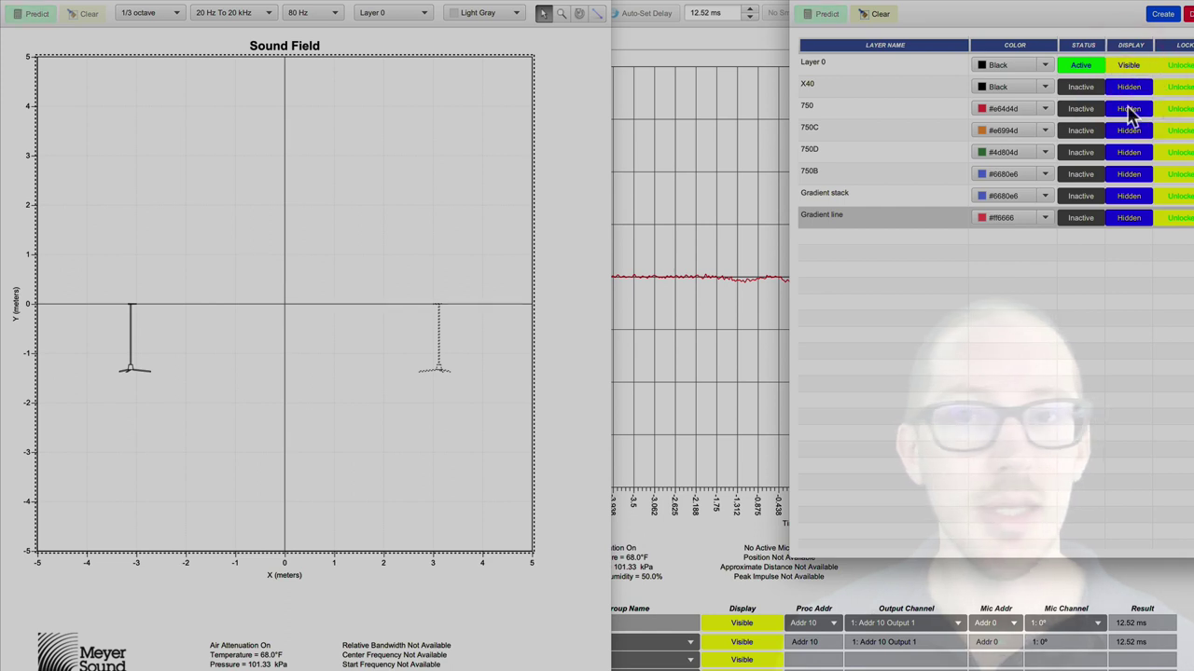
pyautogui.click(1129, 108)
pyautogui.click(328, 252)
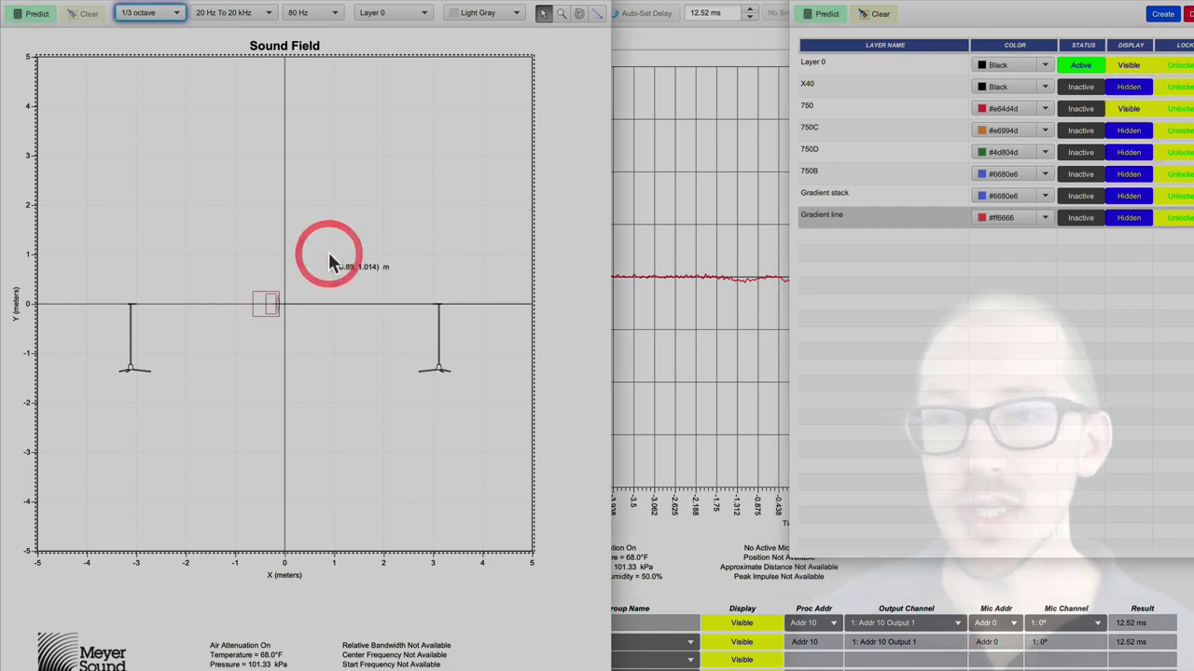
pyautogui.click(691, 12)
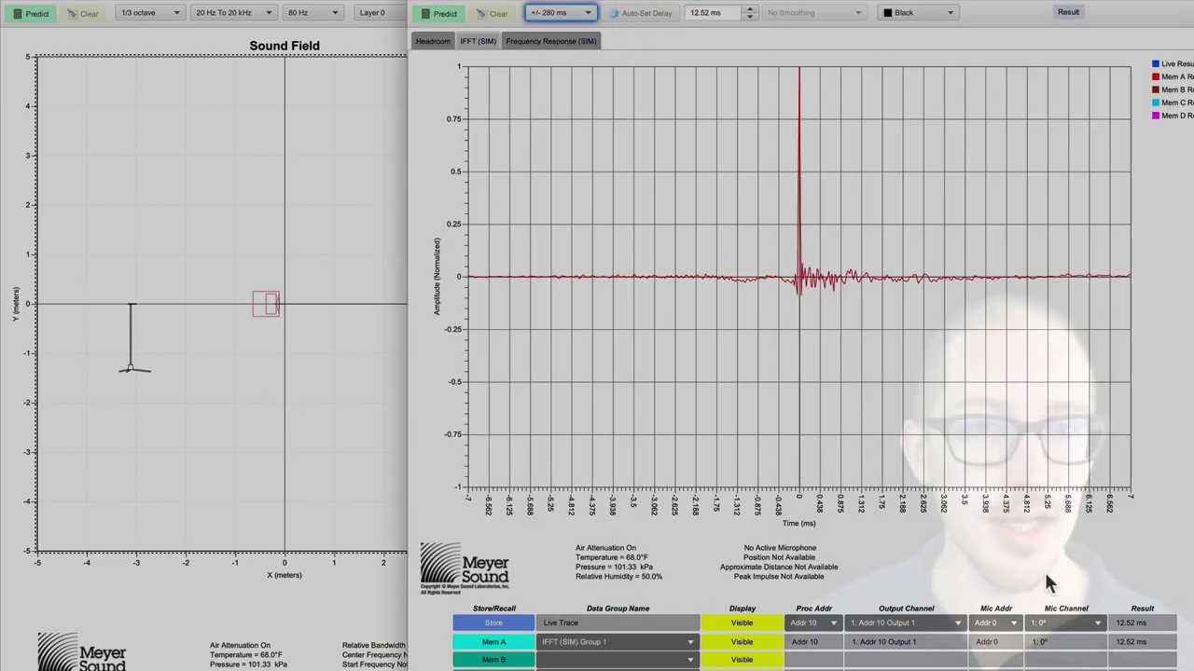
pyautogui.click(444, 15)
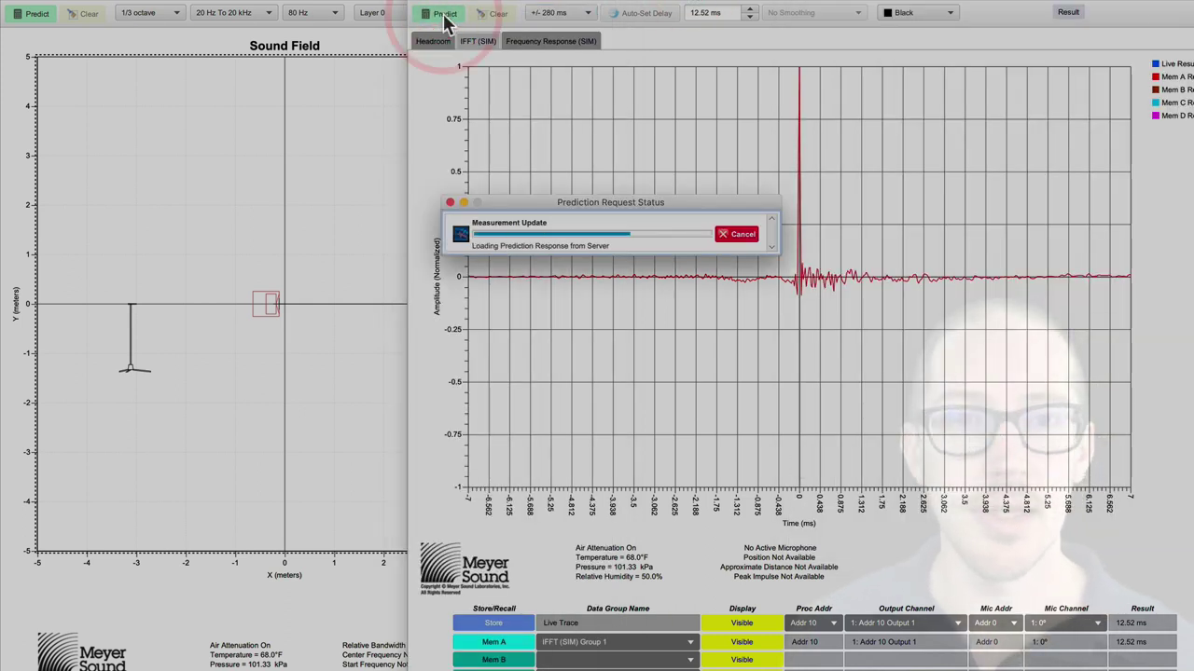
pyautogui.click(643, 13)
# - Widen the impulse plot to ±70 ms, store it as Mem A, and switch to the 2: 180° mic
pyautogui.rightClick(757, 173)
pyautogui.moveTo(808, 187)
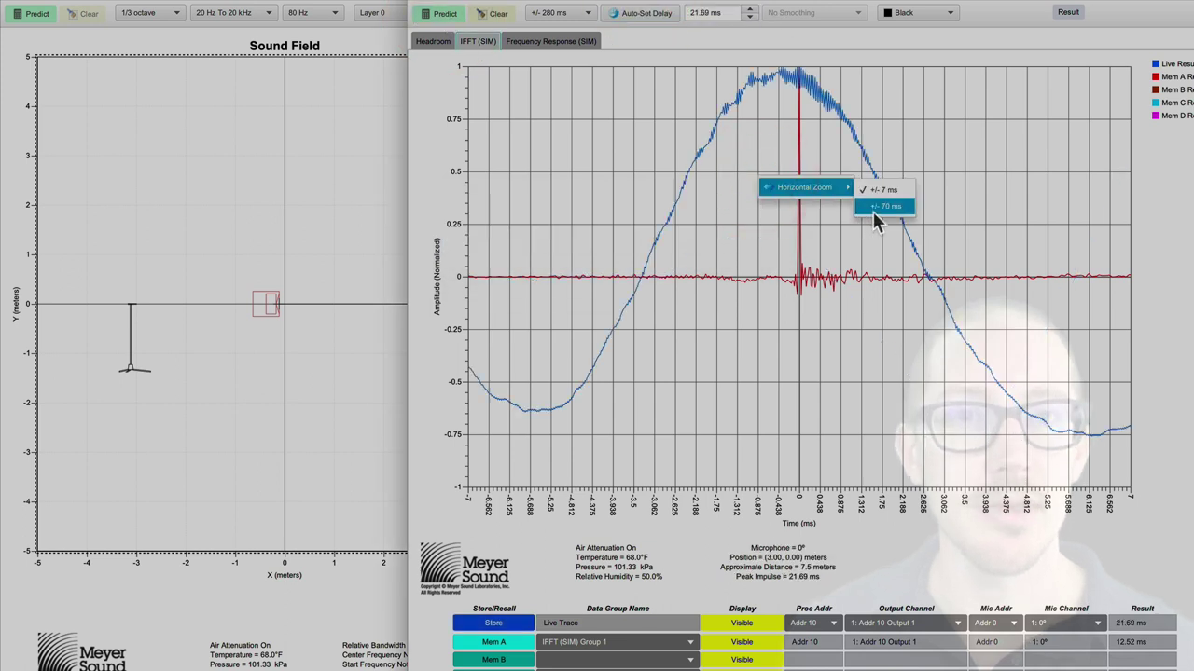
pyautogui.click(876, 209)
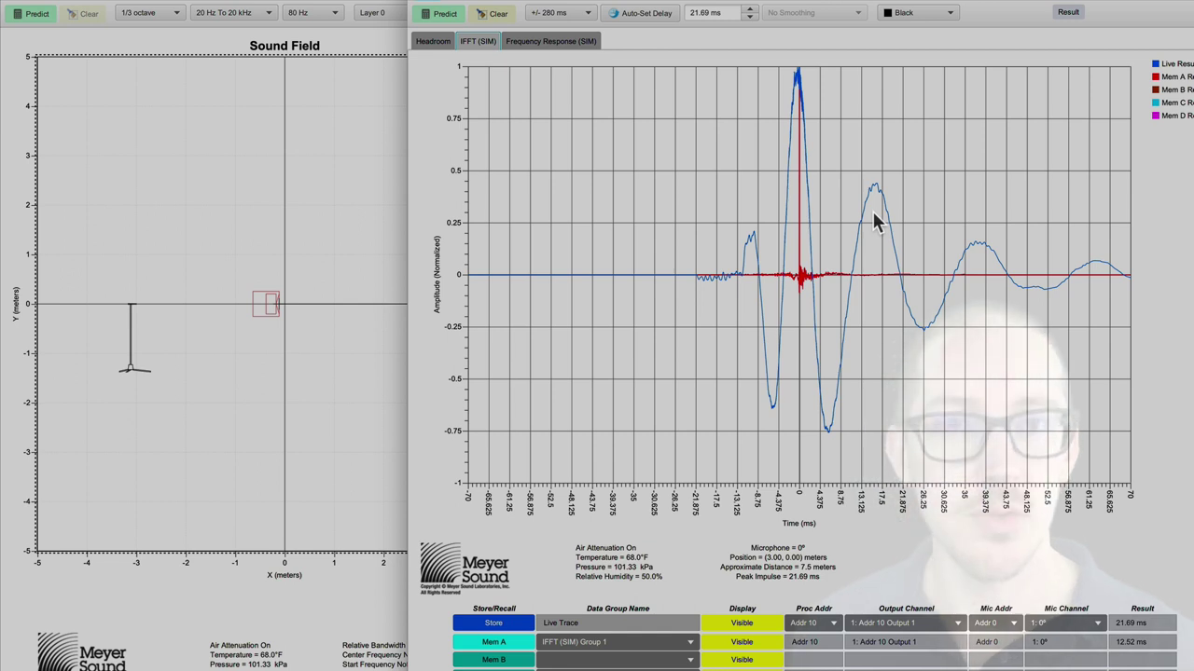
pyautogui.hotkey('ctrl', 'm')
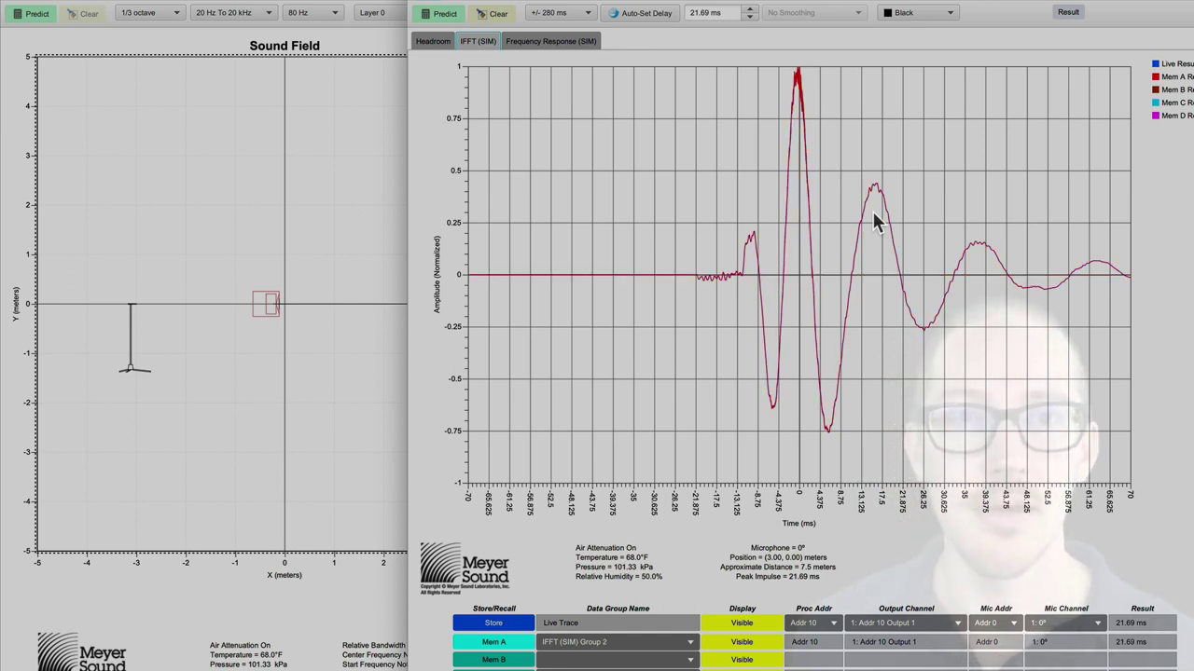
pyautogui.click(1080, 632)
pyautogui.click(1066, 521)
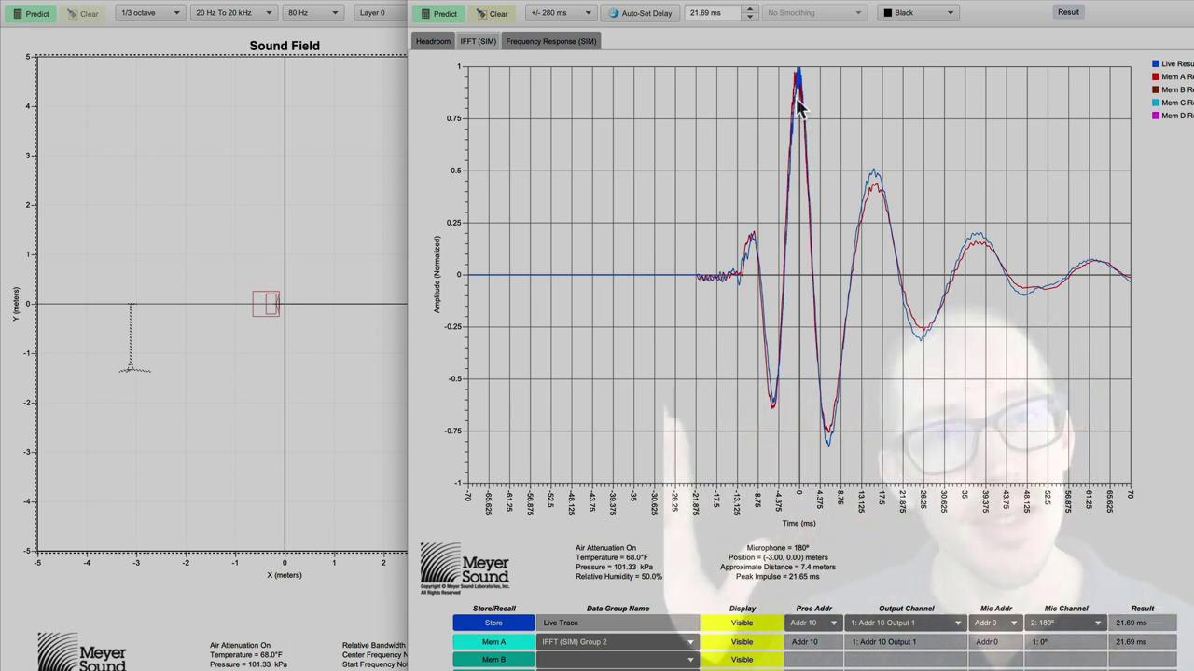
# - Compare the 1: 0° and 2: 180° mic magnitude and phase on the Frequency Response tab
pyautogui.click(580, 40)
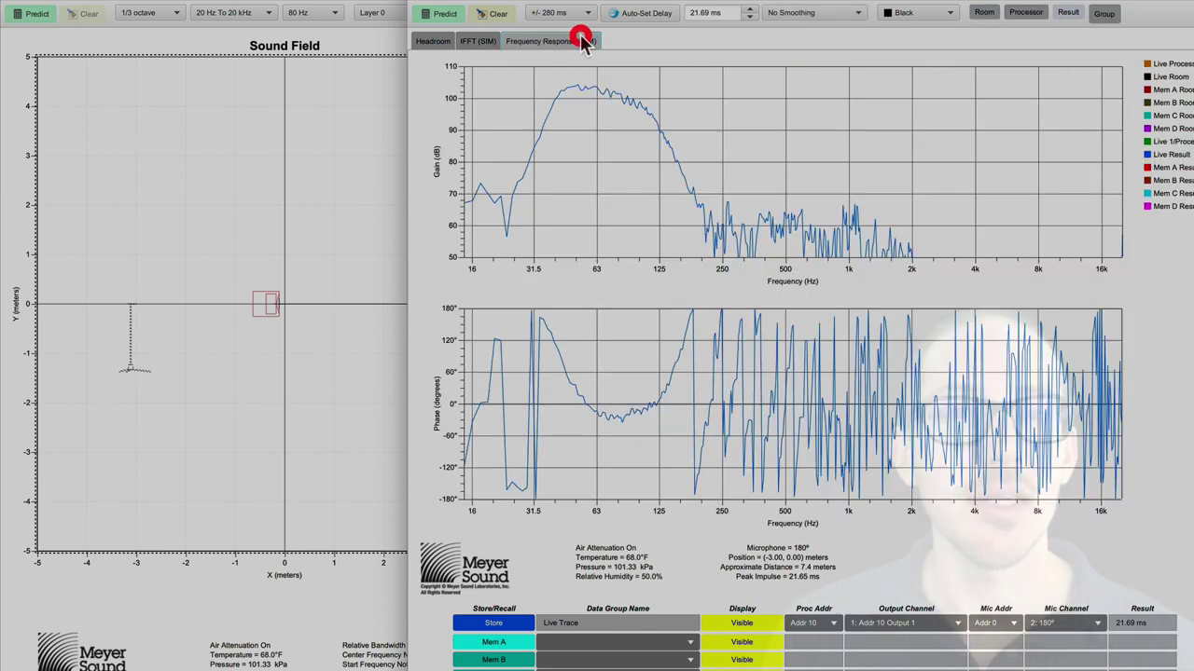
pyautogui.click(1058, 630)
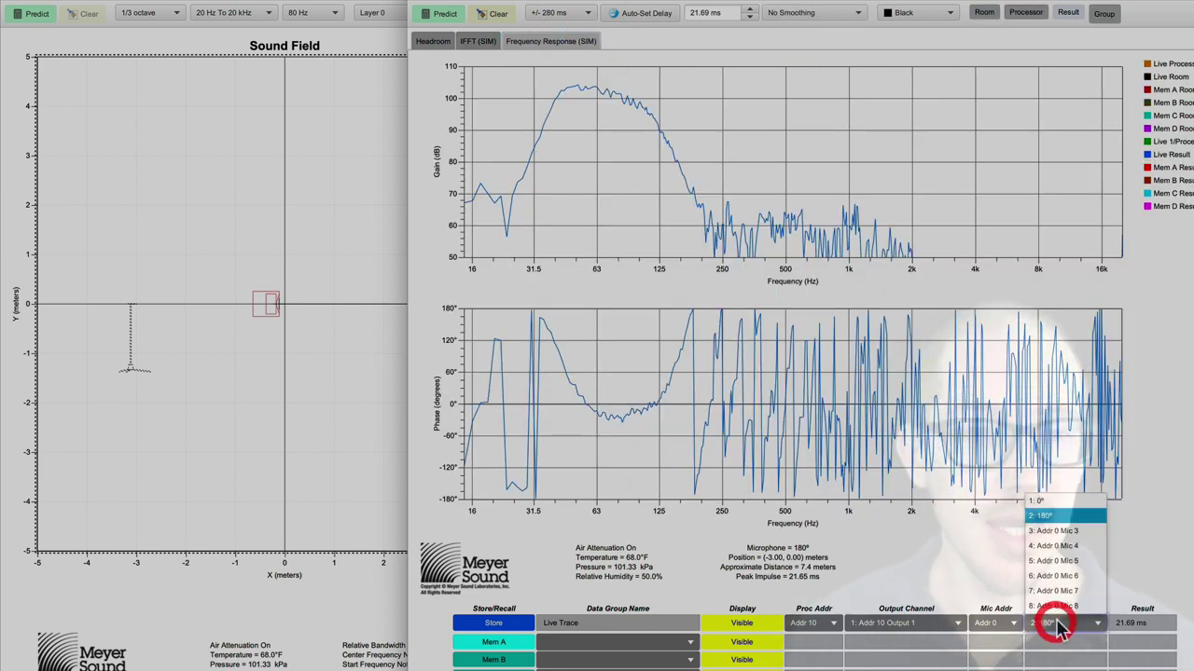
pyautogui.click(1066, 497)
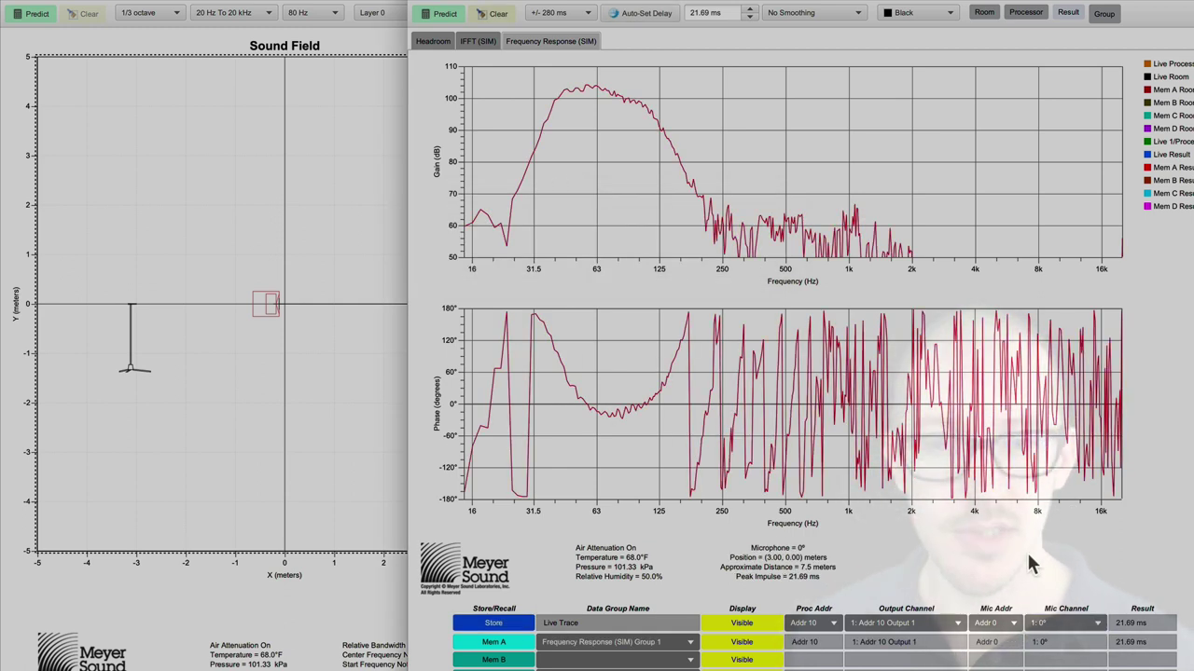
pyautogui.click(1054, 623)
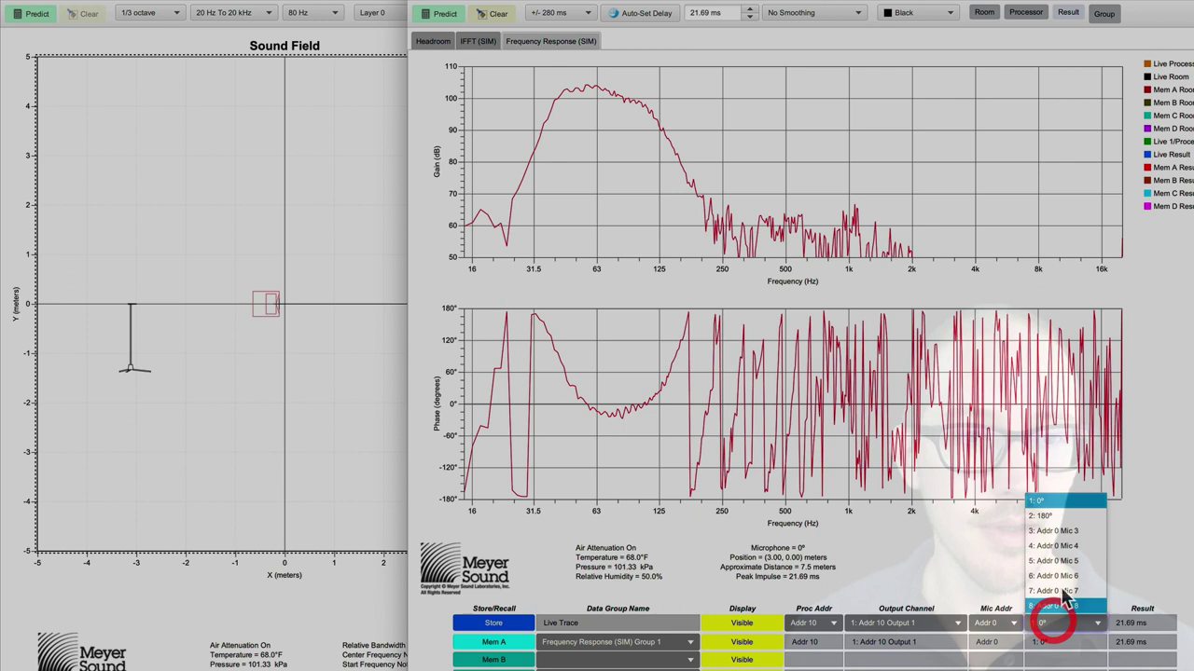
pyautogui.click(1063, 516)
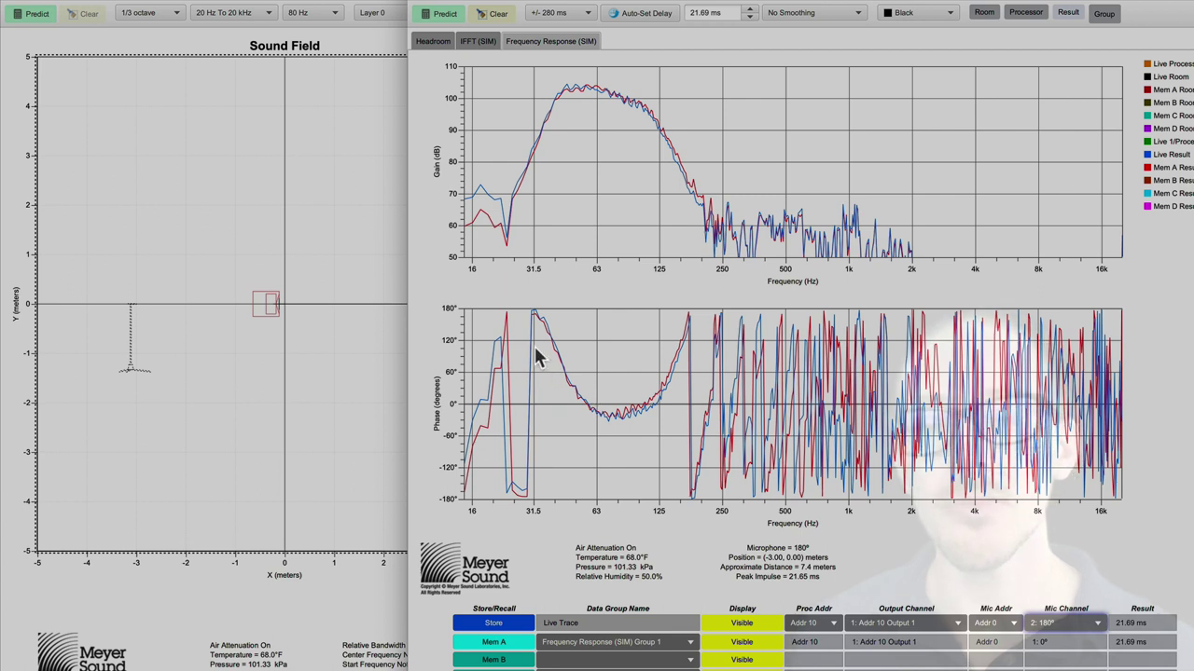
pyautogui.click(286, 244)
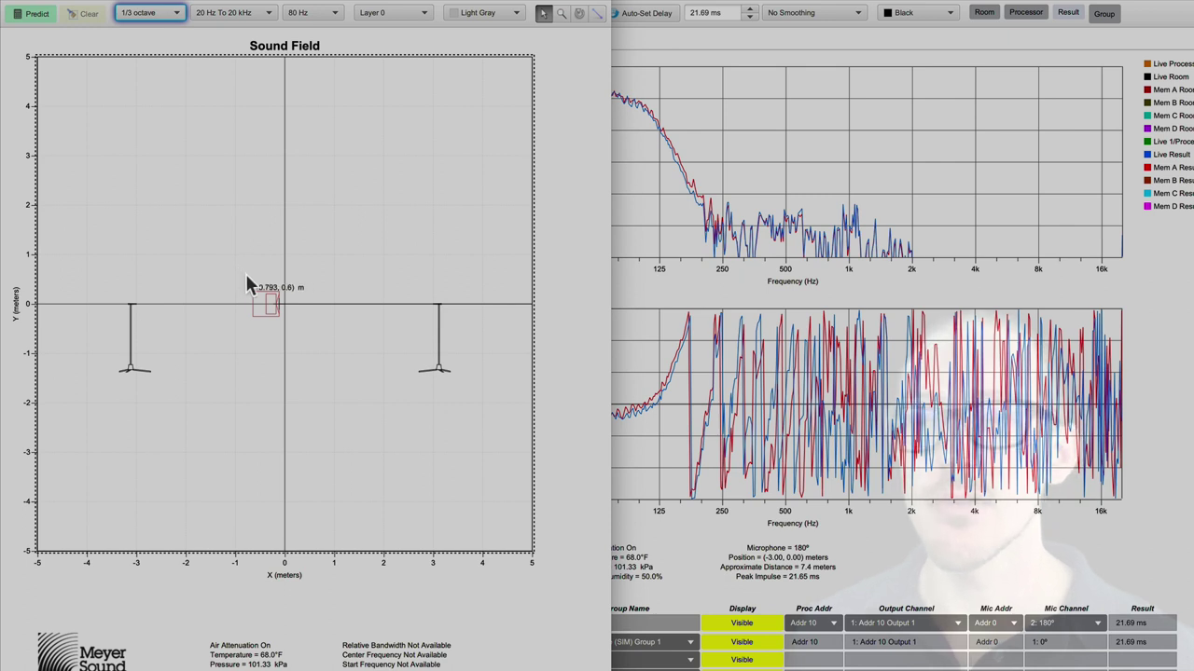
# - Zoom the plan in around the single subwoofer and ready red and black annotation pens
pyautogui.moveTo(243, 279); pyautogui.dragTo(295, 336)
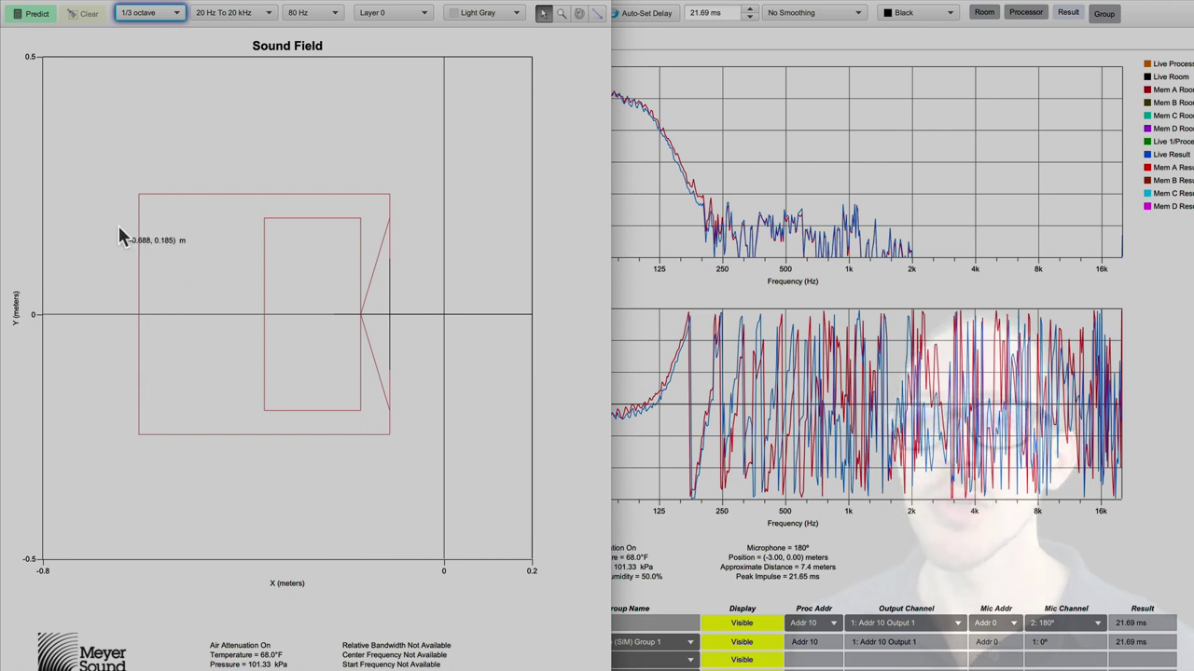
pyautogui.hotkey('ctrl', 'shift', 'a')
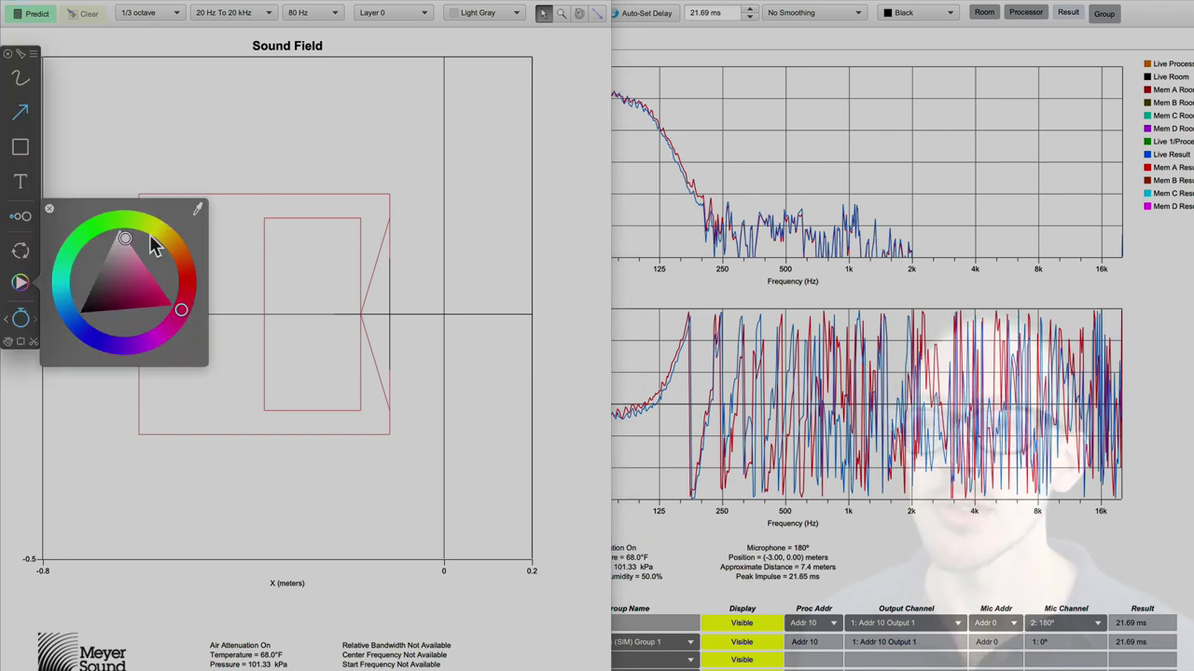
pyautogui.click(67, 328)
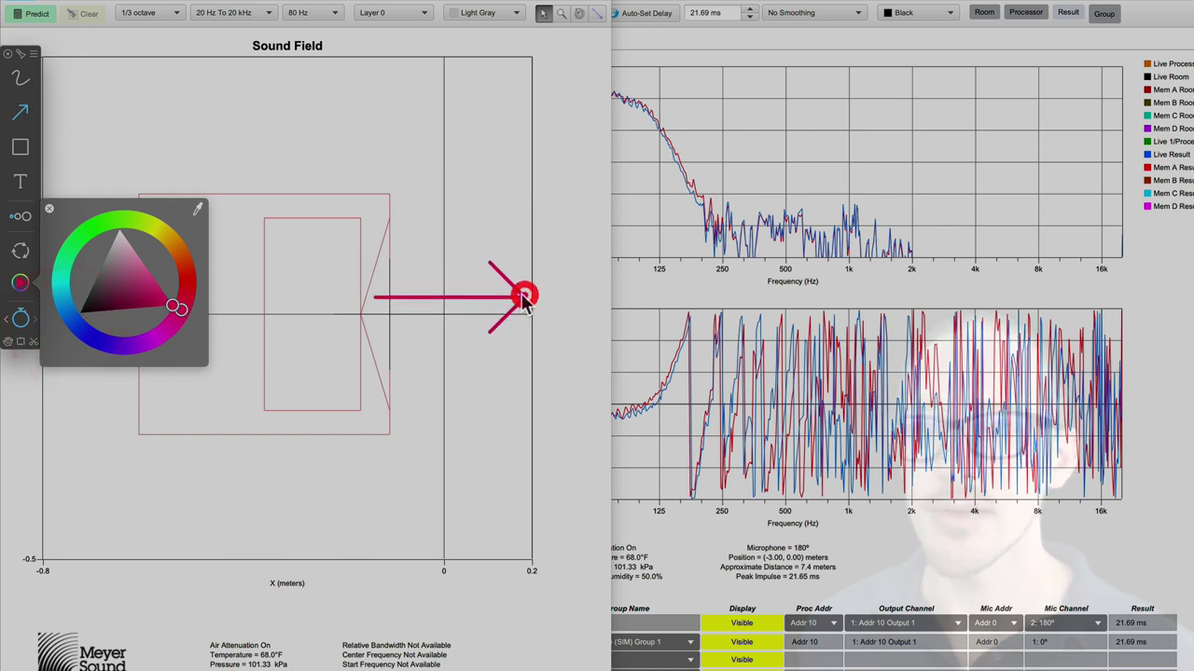
pyautogui.click(116, 281)
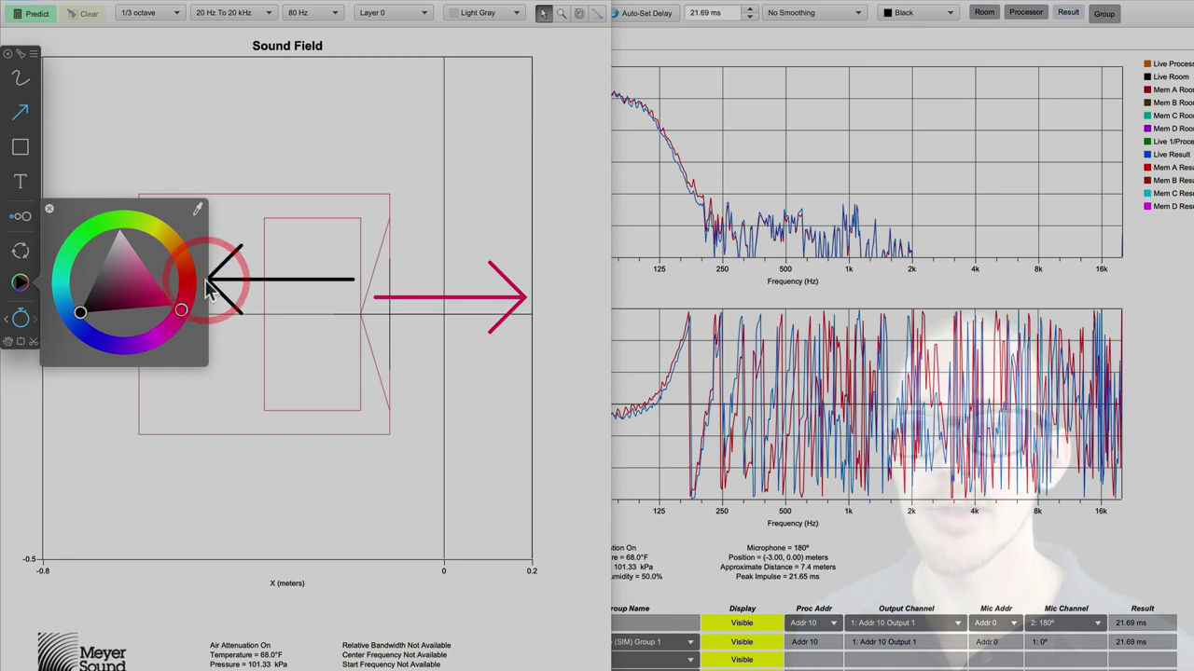
pyautogui.click(48, 206)
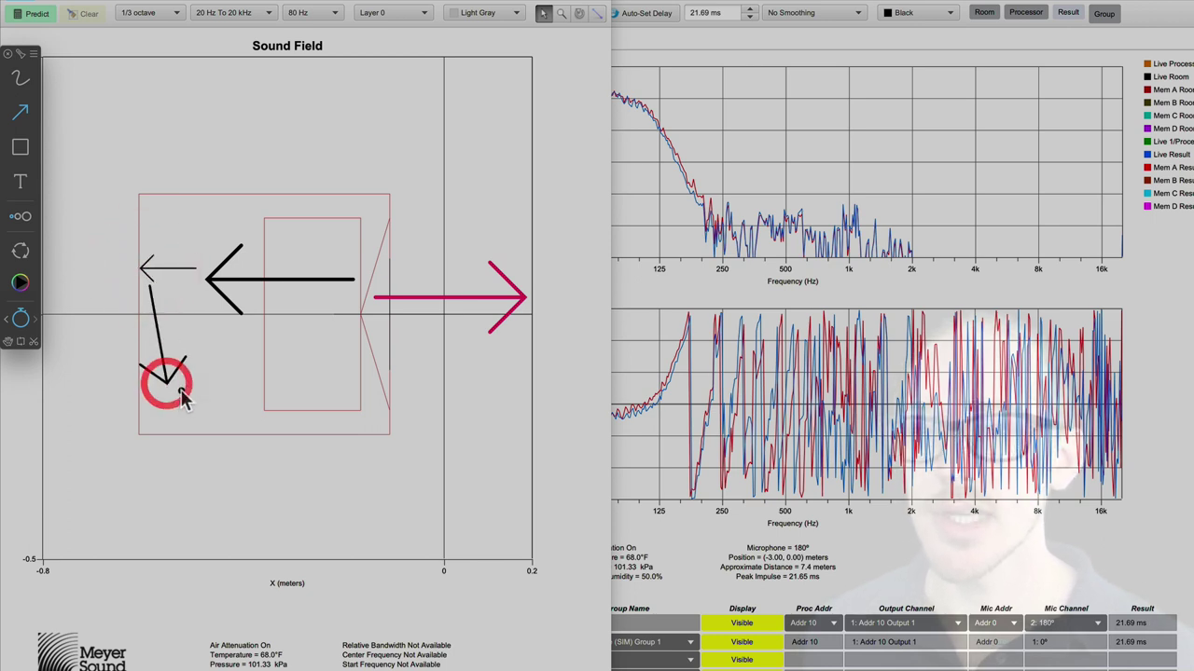
# - Draw arrows showing rear sound wrapping around the cabinet, then erase them
pyautogui.moveTo(179, 392)
pyautogui.mouseDown()
pyautogui.moveTo(299, 427)
pyautogui.moveTo(427, 421)
pyautogui.mouseUp()
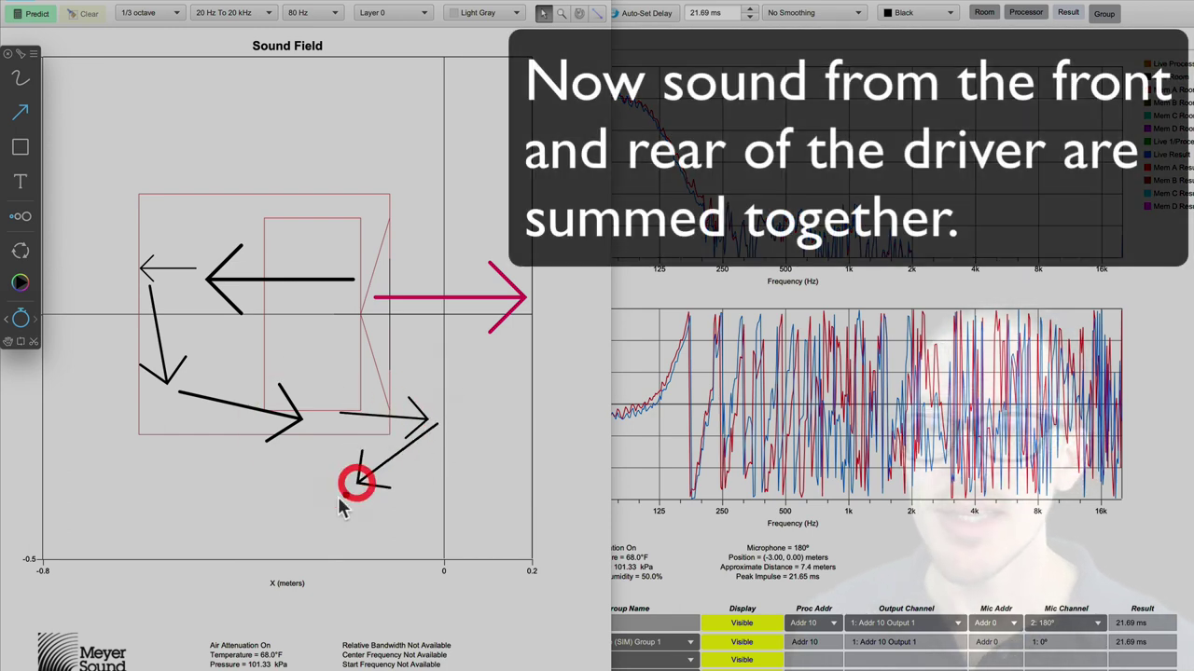
pyautogui.moveTo(335, 498); pyautogui.dragTo(59, 390)
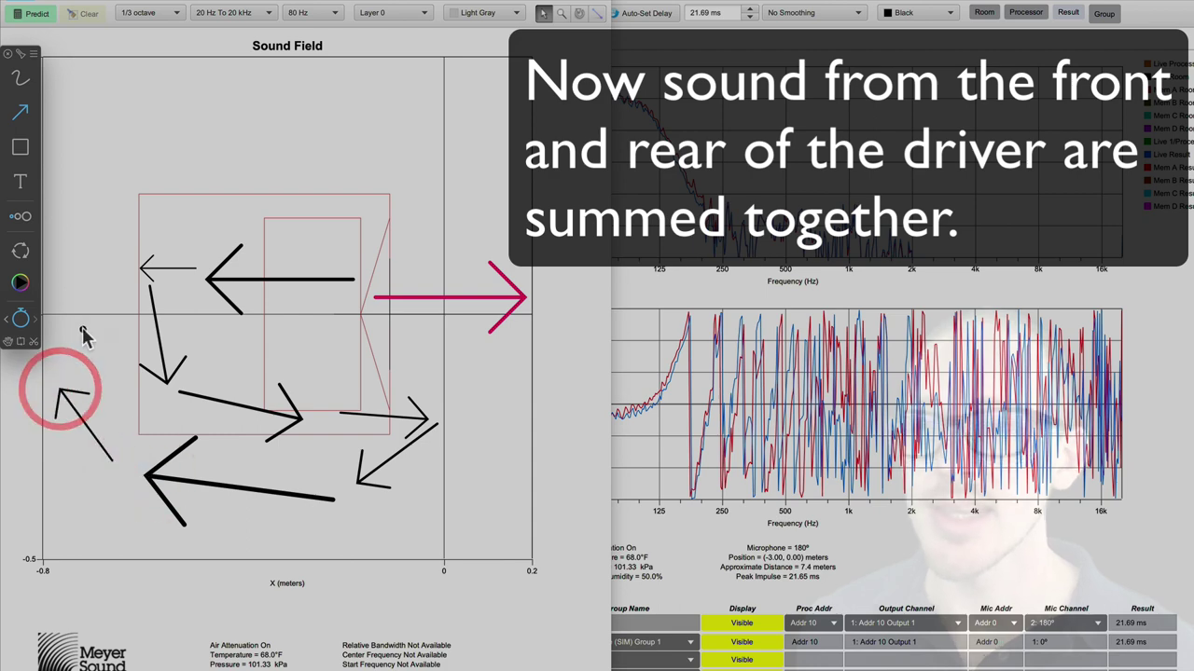
pyautogui.moveTo(83, 329); pyautogui.dragTo(36, 318)
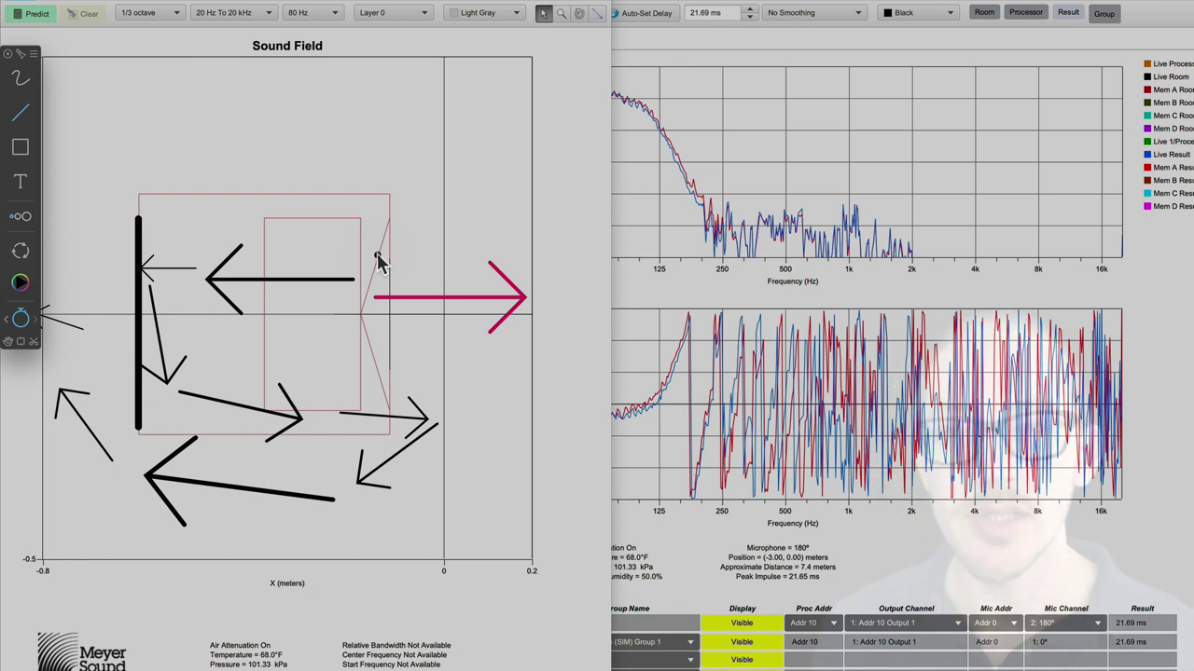
pyautogui.press('Escape')
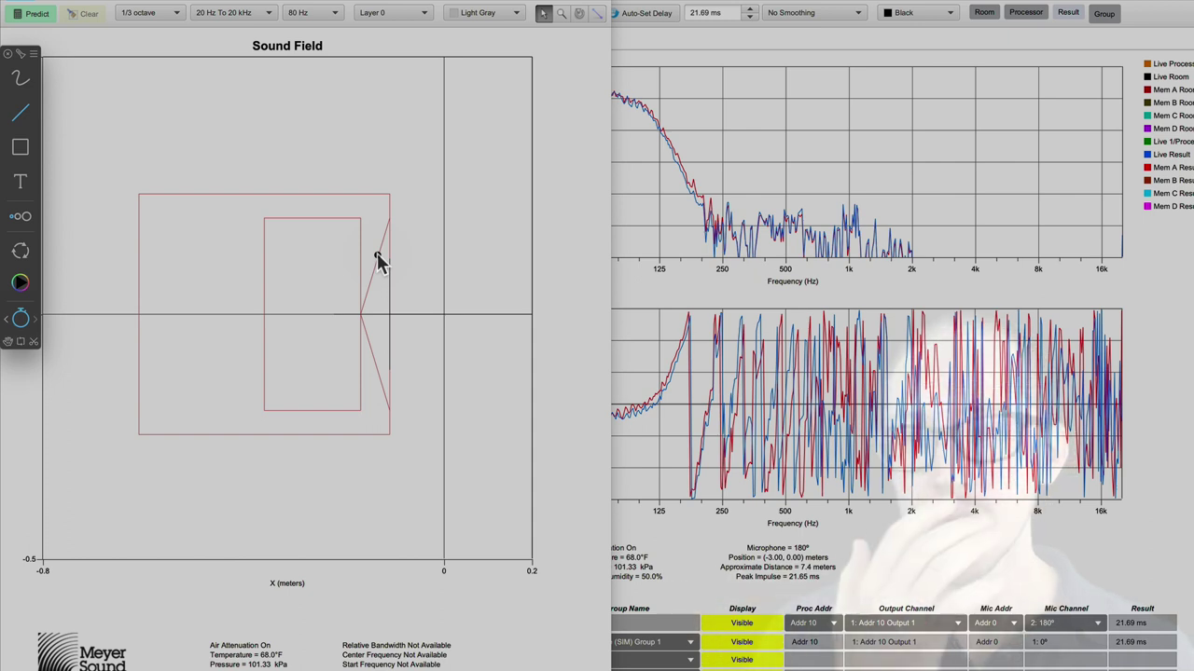
# - Return to the full ±5 m view, hide layer 750 and show 750C and 750D
pyautogui.click(278, 89)
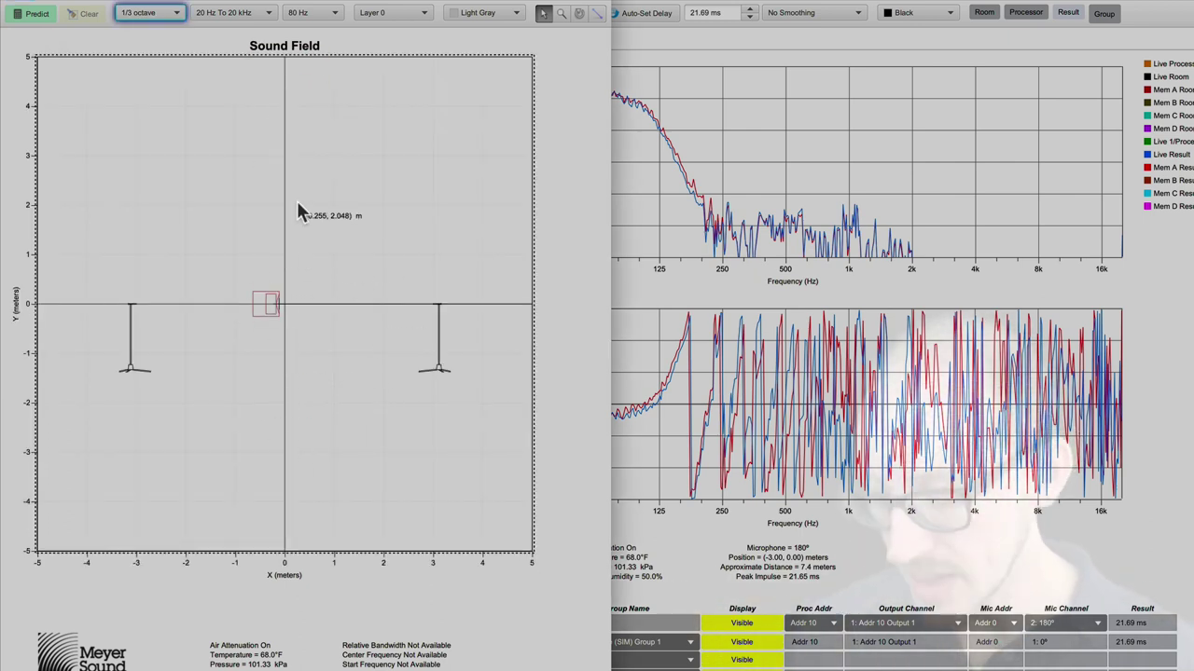
pyautogui.press('super+l')
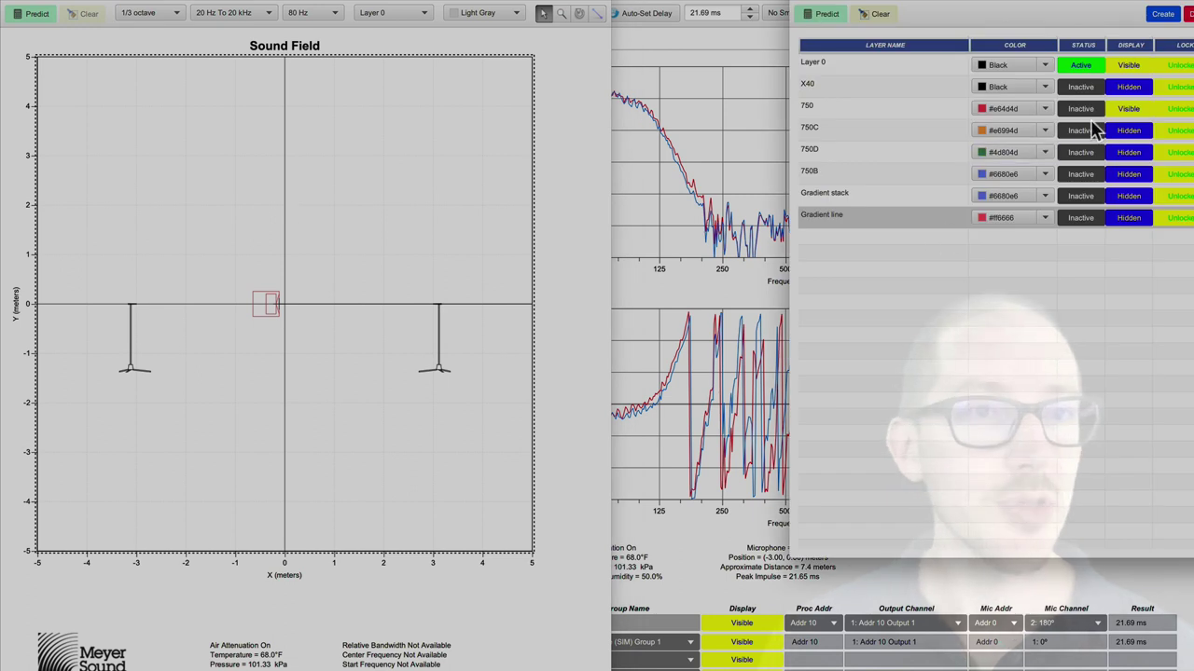
pyautogui.click(1128, 108)
pyautogui.click(1129, 131)
pyautogui.click(1129, 152)
# - Predict the 80 Hz sound field for the 750C and 750D subs
pyautogui.click(287, 197)
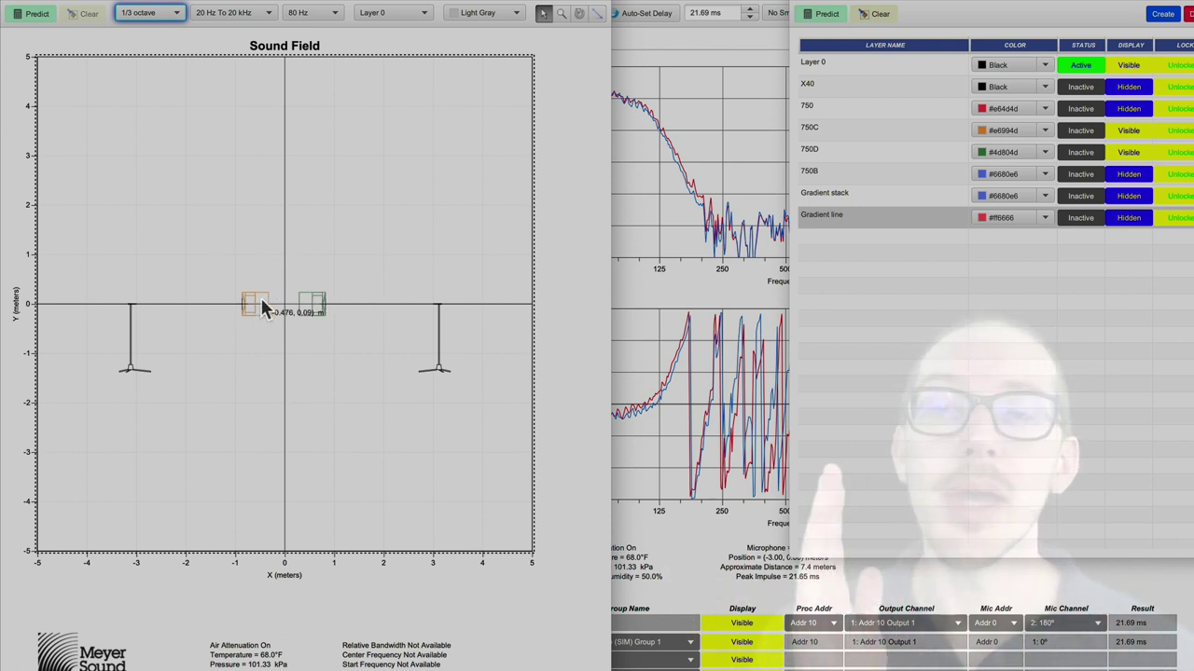
pyautogui.click(248, 225)
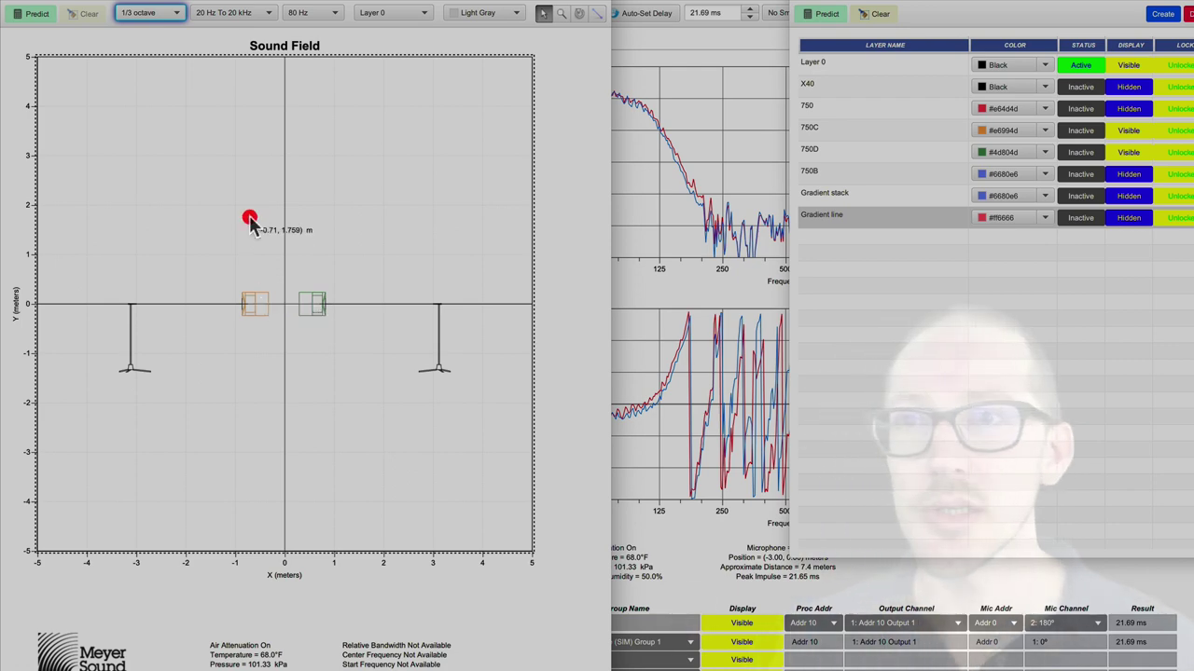
pyautogui.click(43, 19)
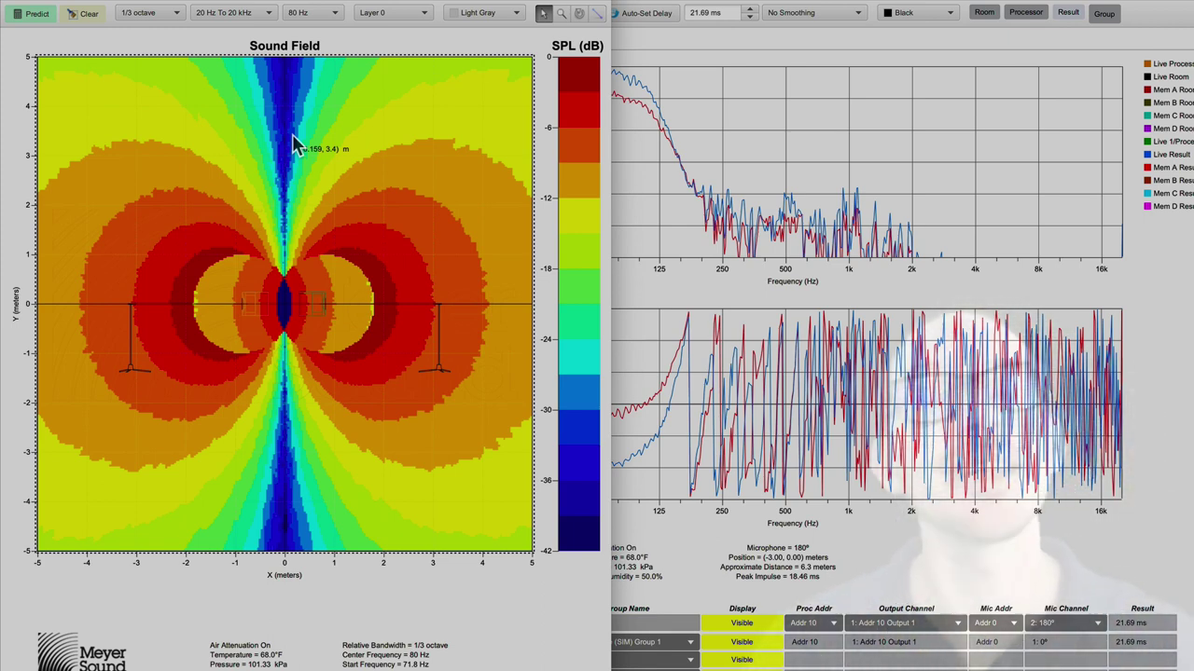
# - Clear the 750C/750D sound field map and return to the live and Mem A frequency responses
pyautogui.click(308, 196)
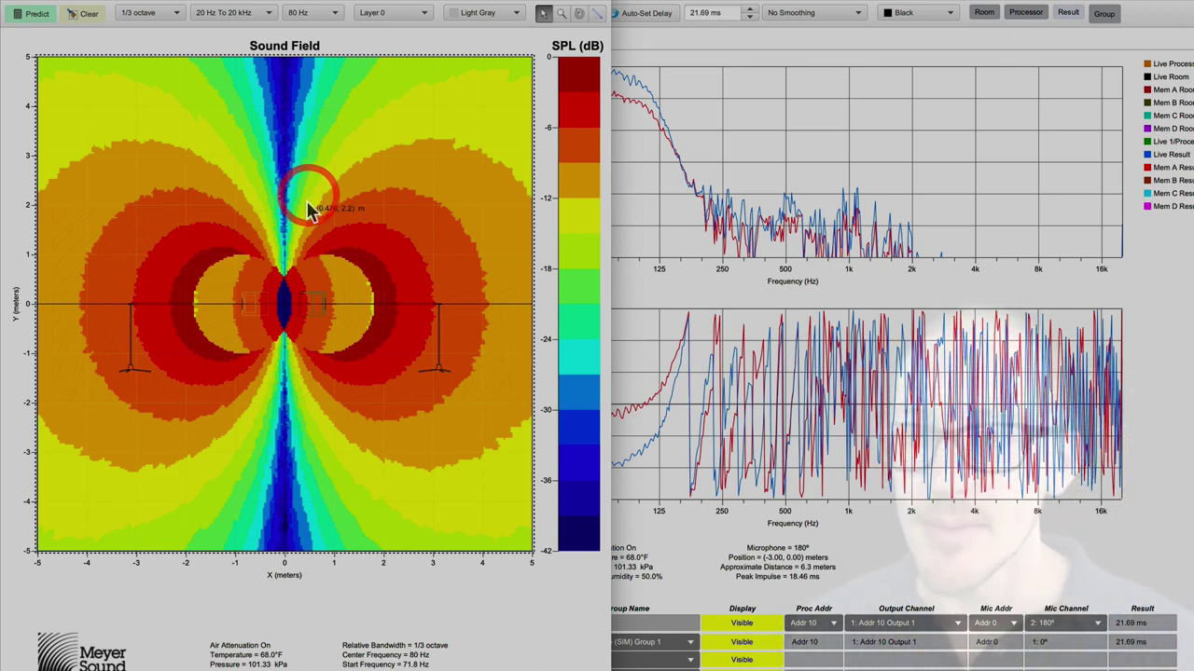
pyautogui.click(83, 13)
pyautogui.click(302, 321)
pyautogui.click(783, 11)
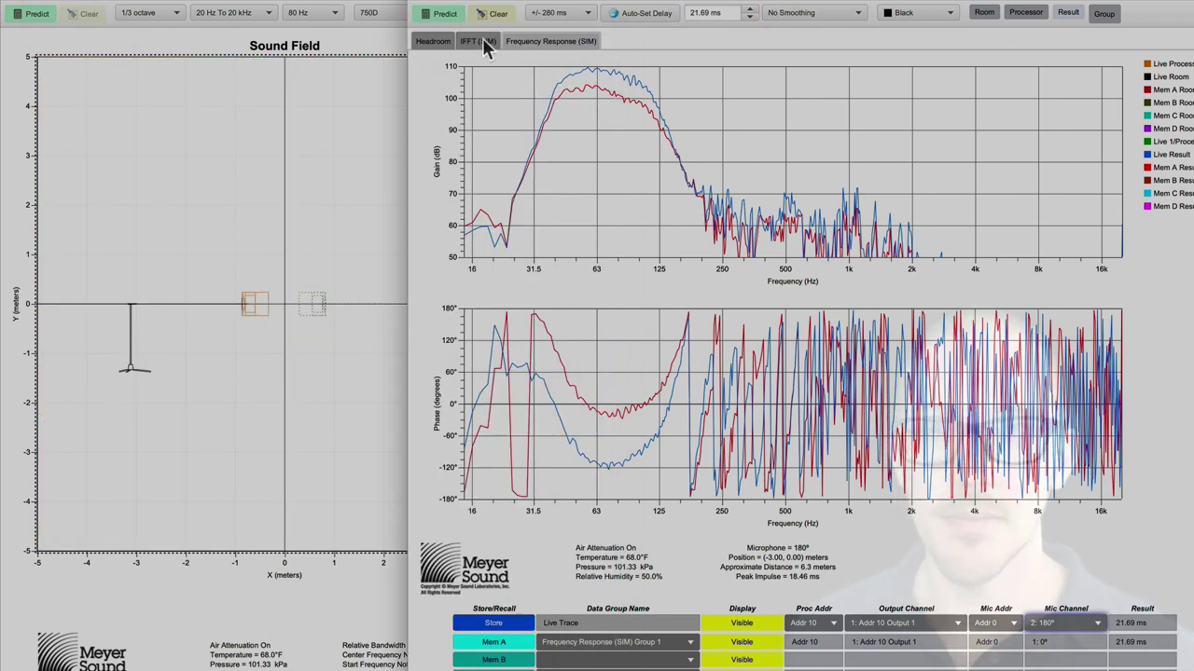
# - Show the front 0° microphone's impulse response, auto-aligned at 18.58 ms
pyautogui.click(482, 43)
pyautogui.click(1089, 630)
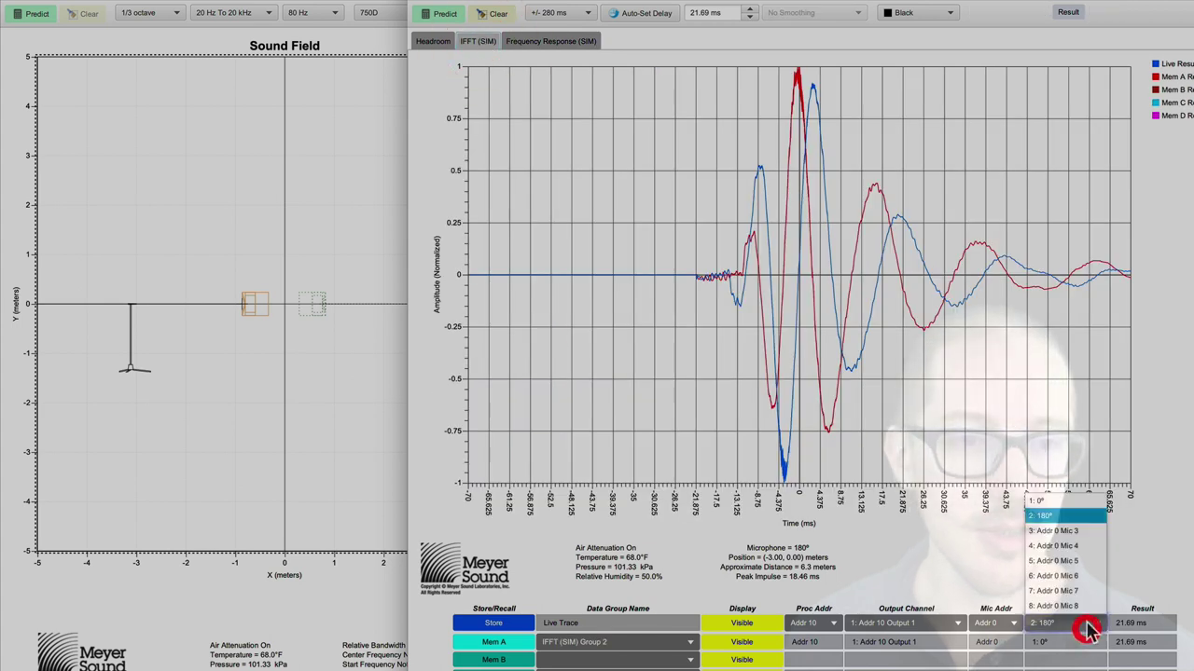
pyautogui.click(1063, 522)
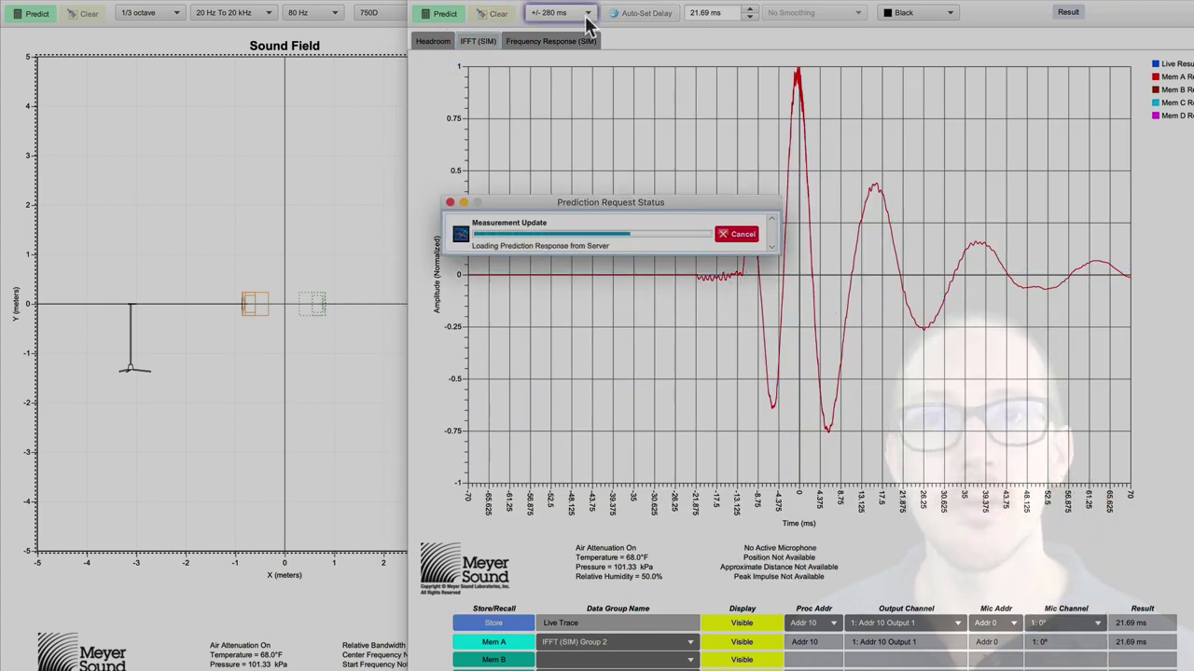
pyautogui.click(648, 15)
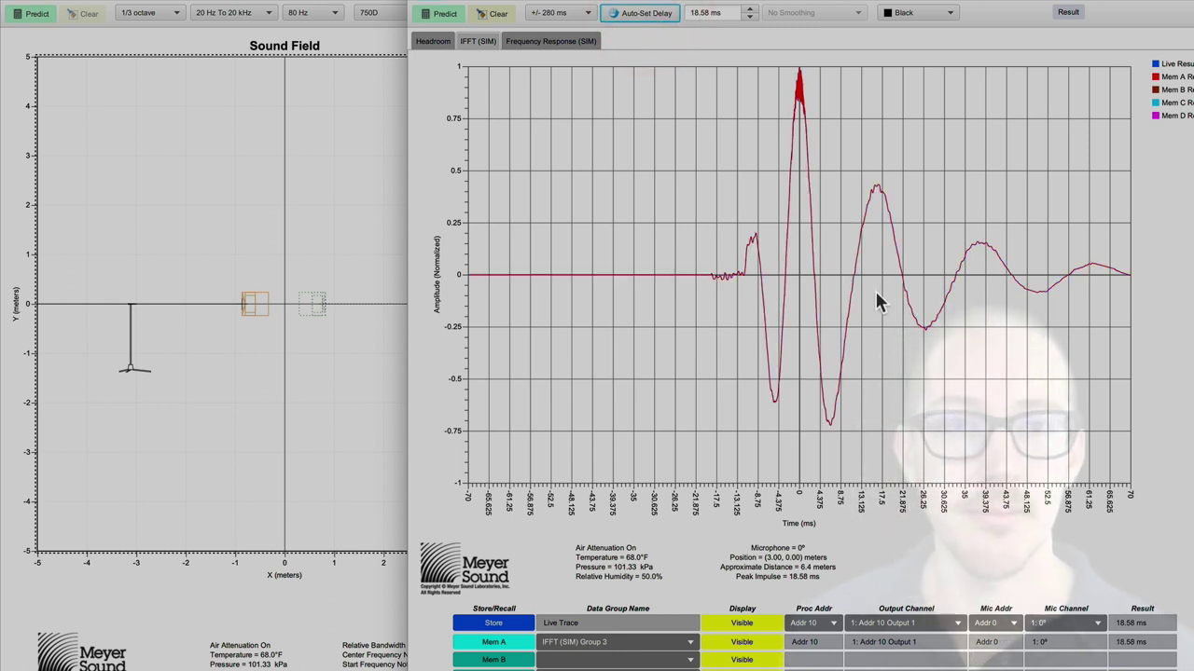
# - Select a subwoofer on the plan and predict its impulse, now peaking at 24.10 ms
pyautogui.click(223, 277)
pyautogui.moveTo(222, 266); pyautogui.dragTo(253, 315)
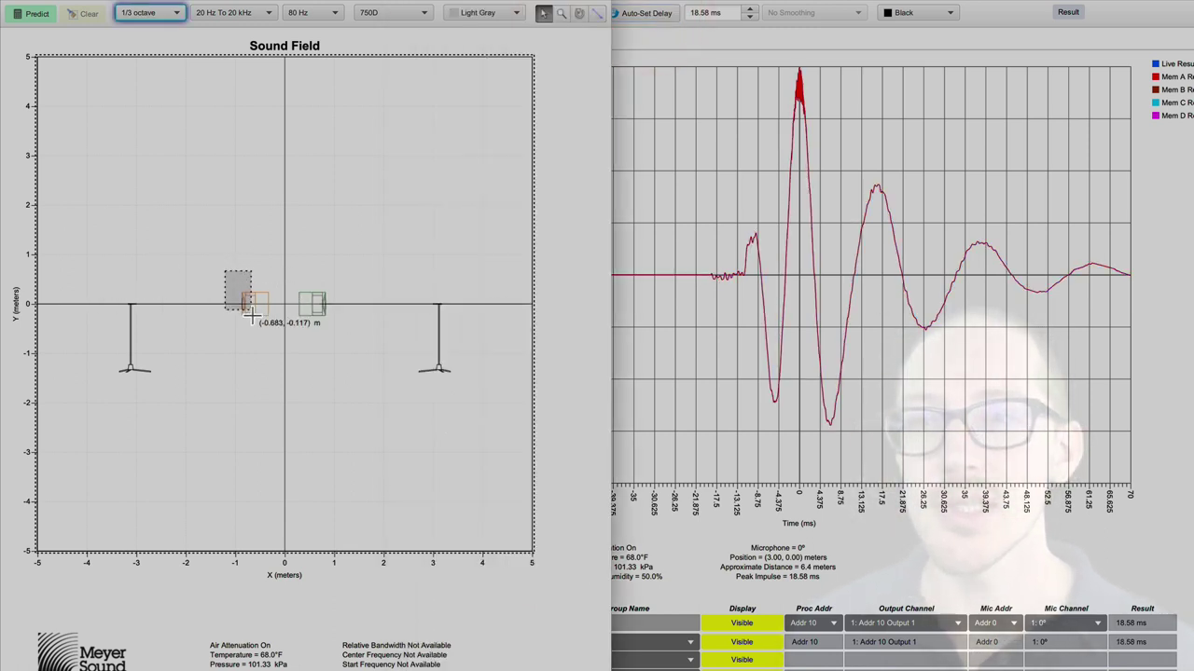
pyautogui.click(732, 9)
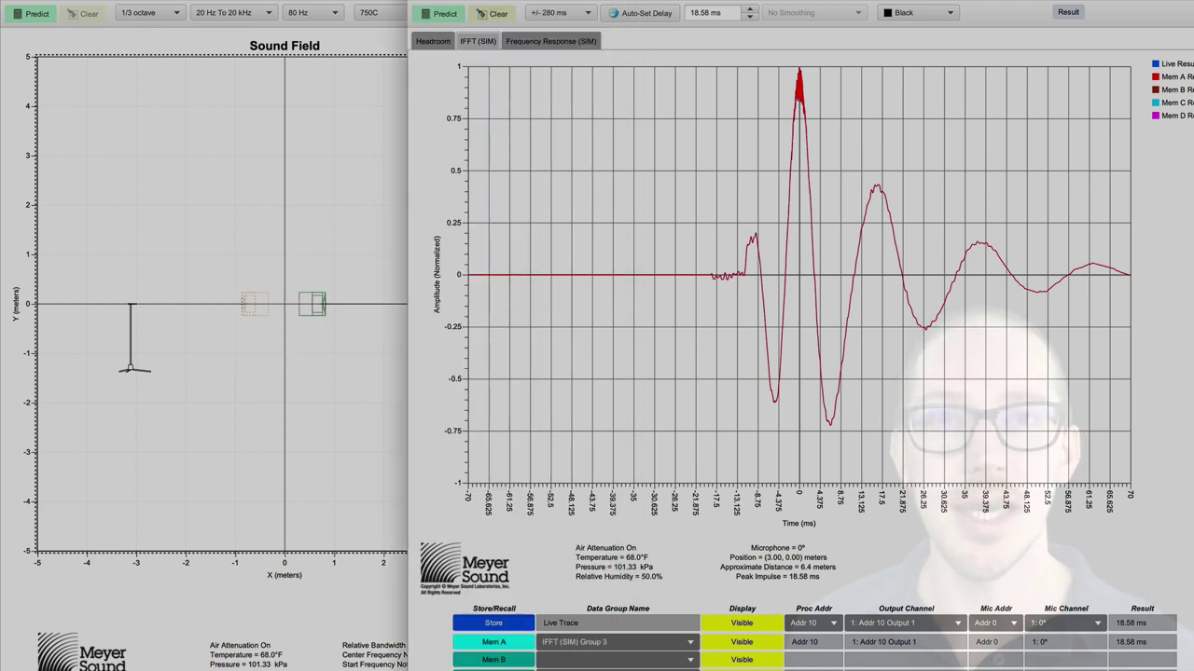
pyautogui.click(445, 13)
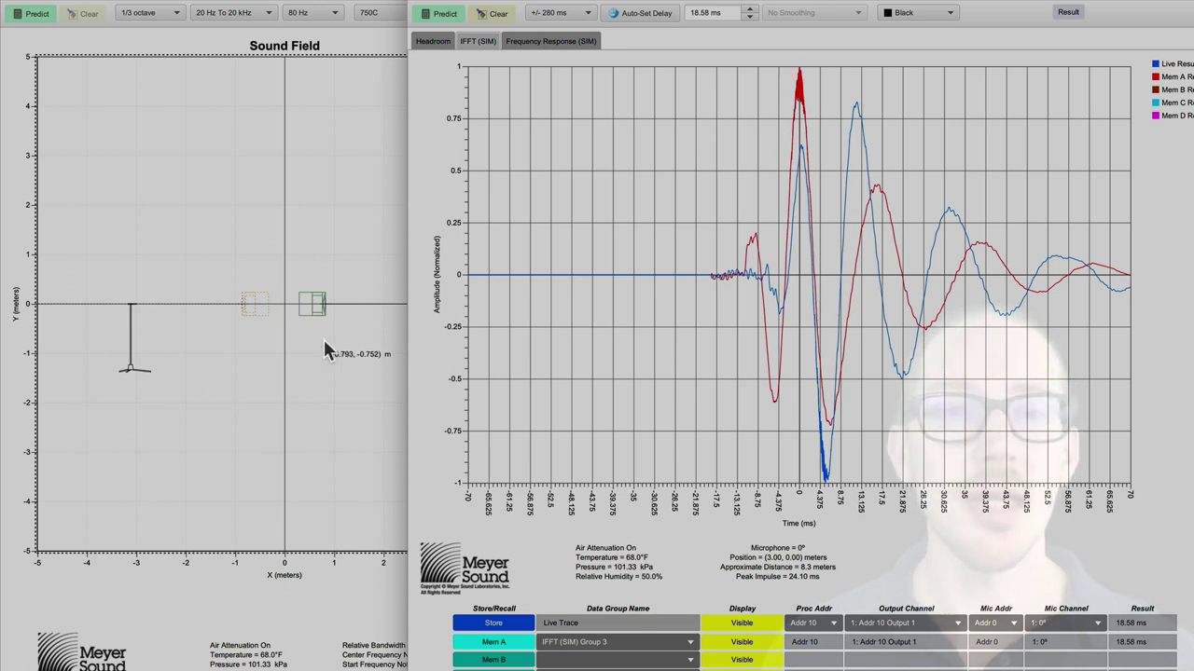
# - Predict the two subs' 80 Hz SPL map with Ctrl+P, then clear it
pyautogui.click(308, 166)
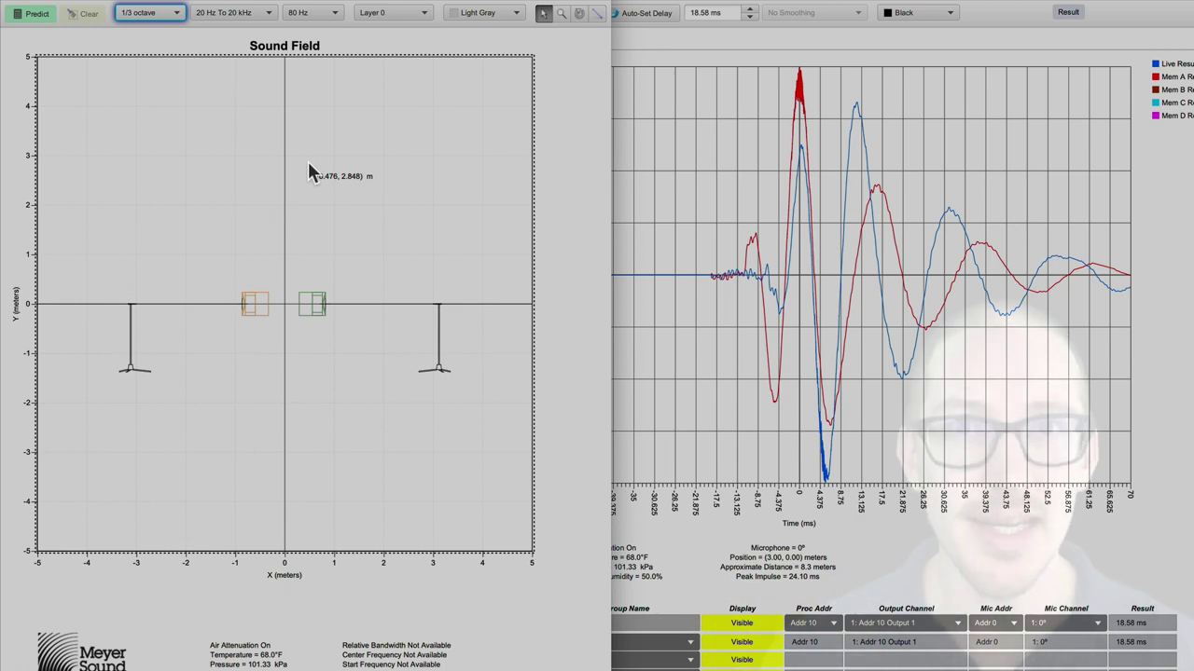
pyautogui.hotkey('ctrl', 'p')
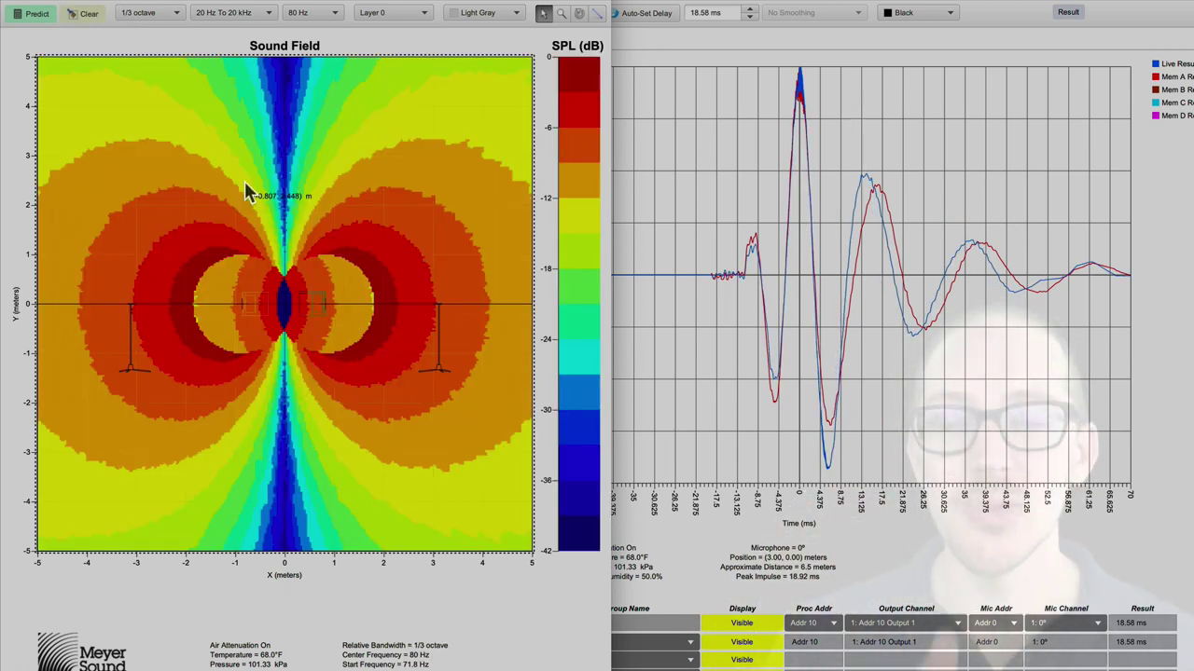
pyautogui.click(87, 14)
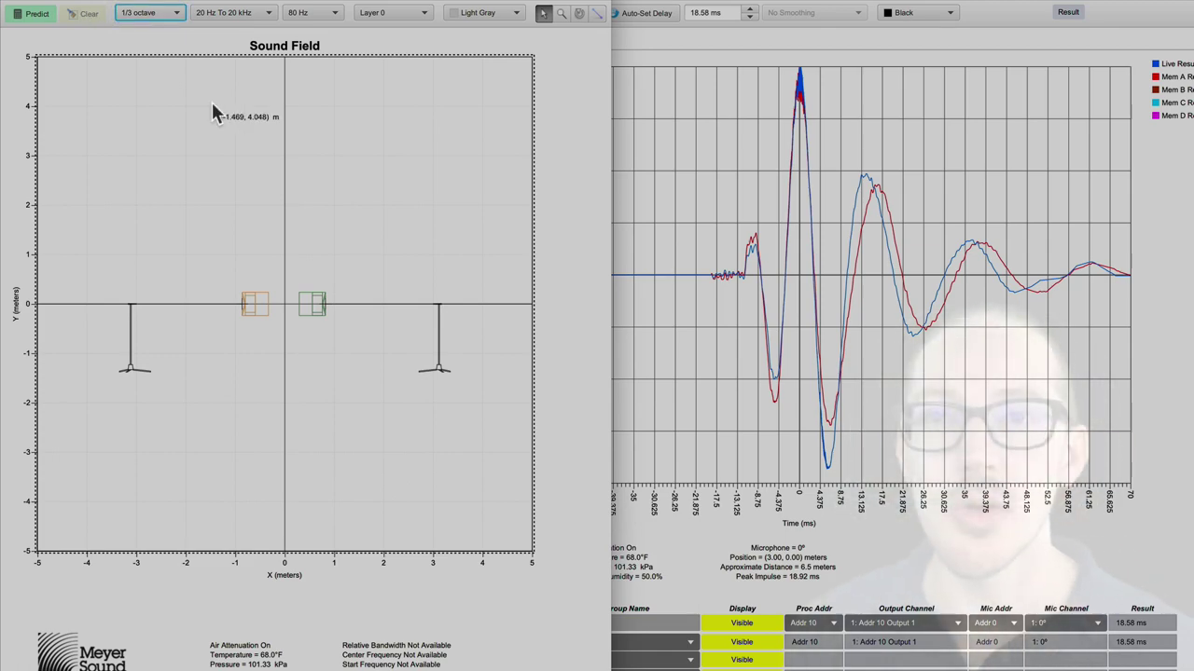
# - Switch to Chrome and select the YouTube title about polarity-inverting the rear cardioid sub
pyautogui.press('super+Tab')
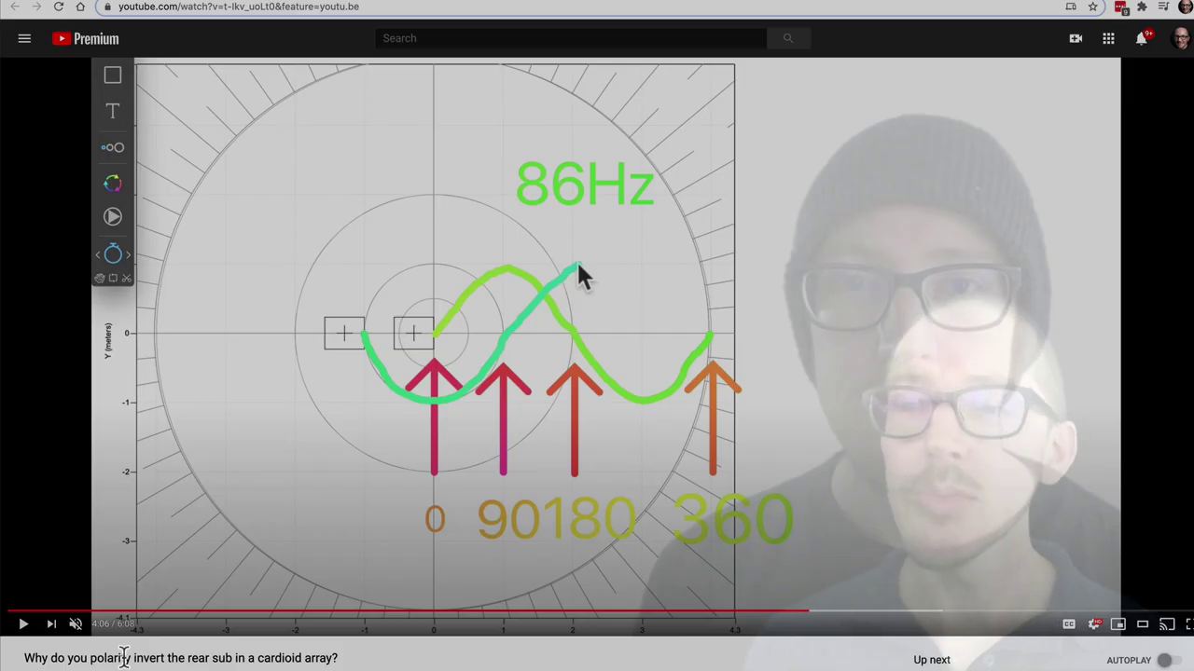
pyautogui.tripleClick(124, 658)
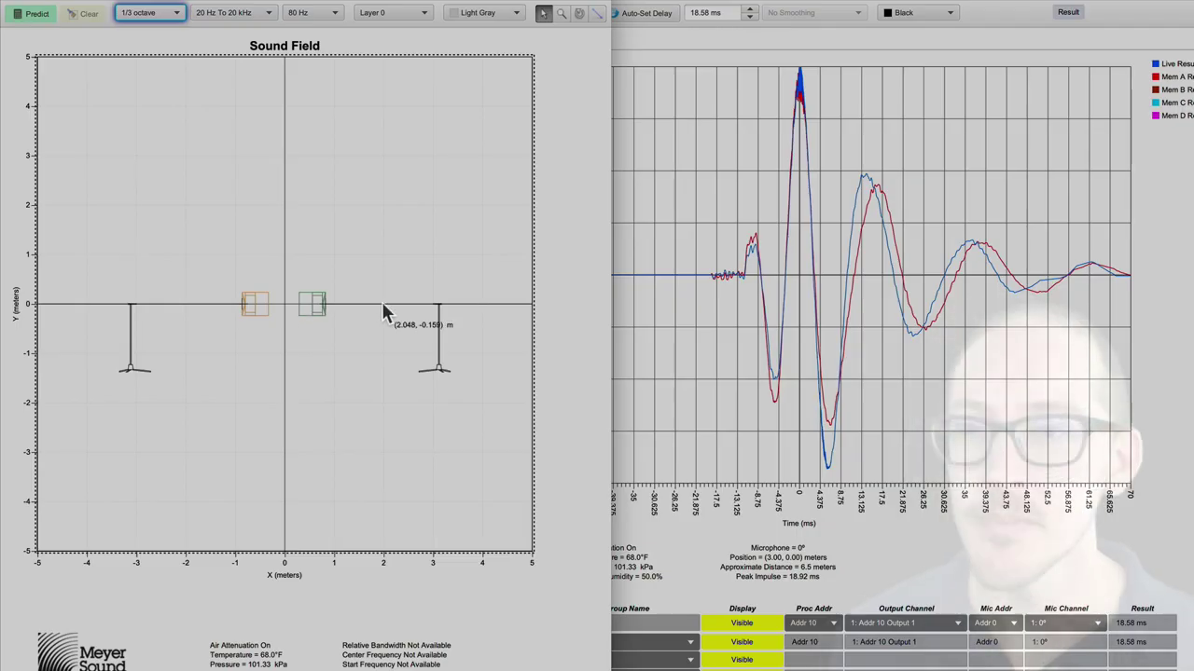
# - Hide the 750D and 750C layers and make the Gradient line layer visible
pyautogui.click(394, 266)
pyautogui.press('super+l')
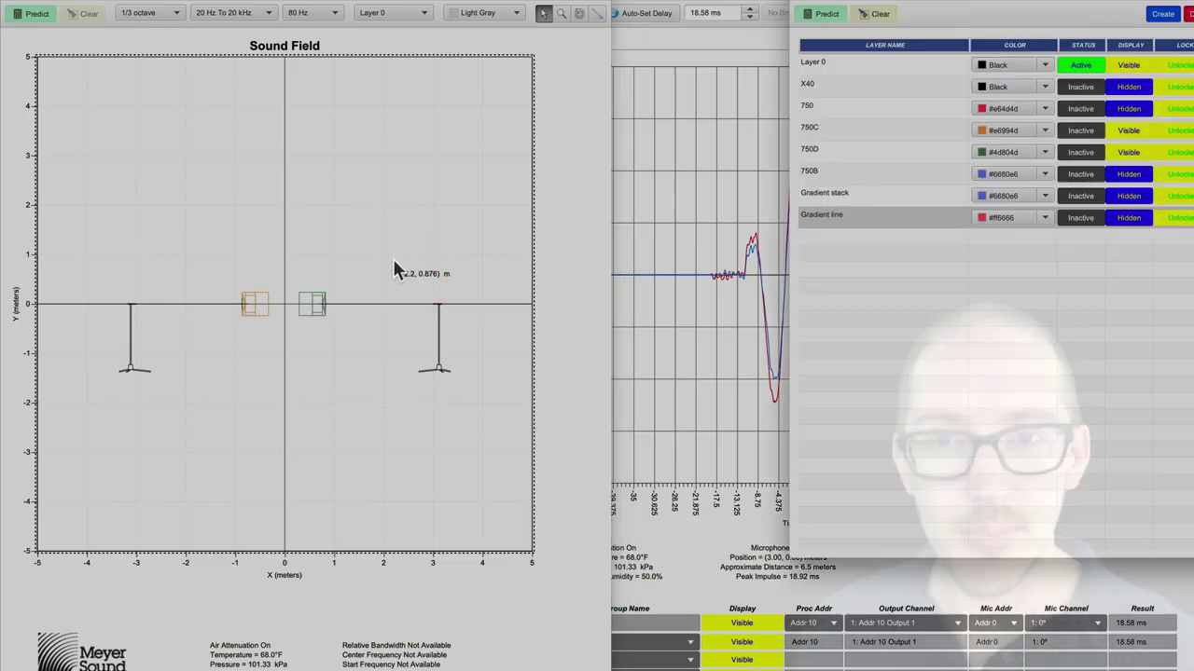
pyautogui.click(1136, 153)
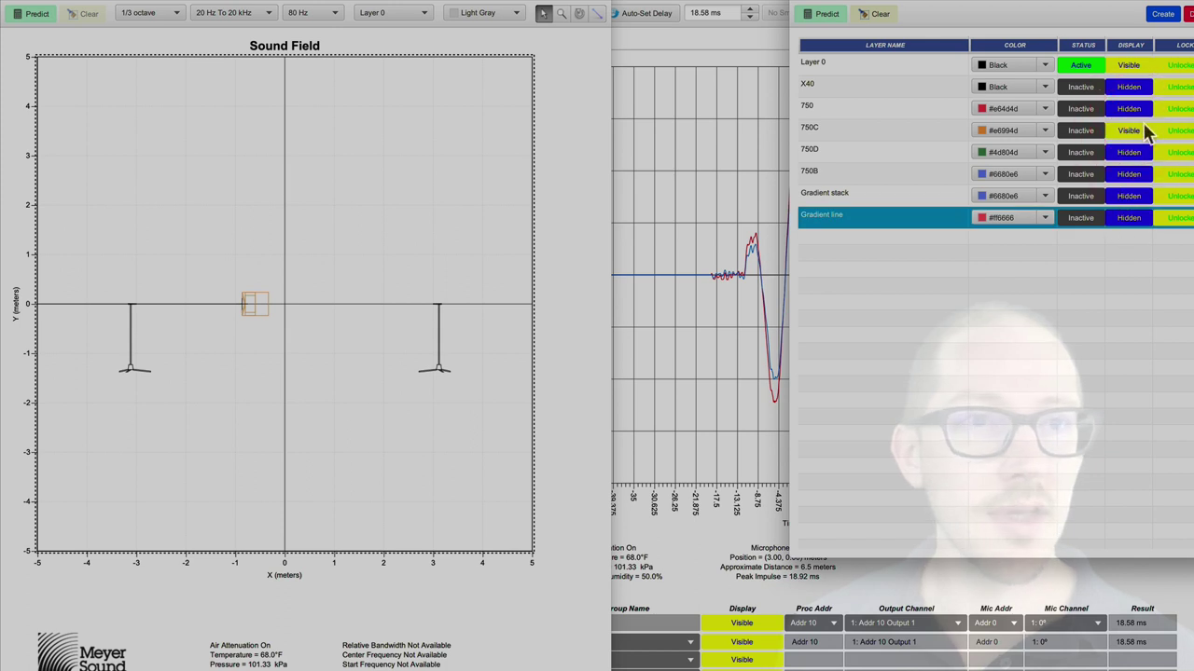
pyautogui.click(1130, 133)
pyautogui.click(1128, 221)
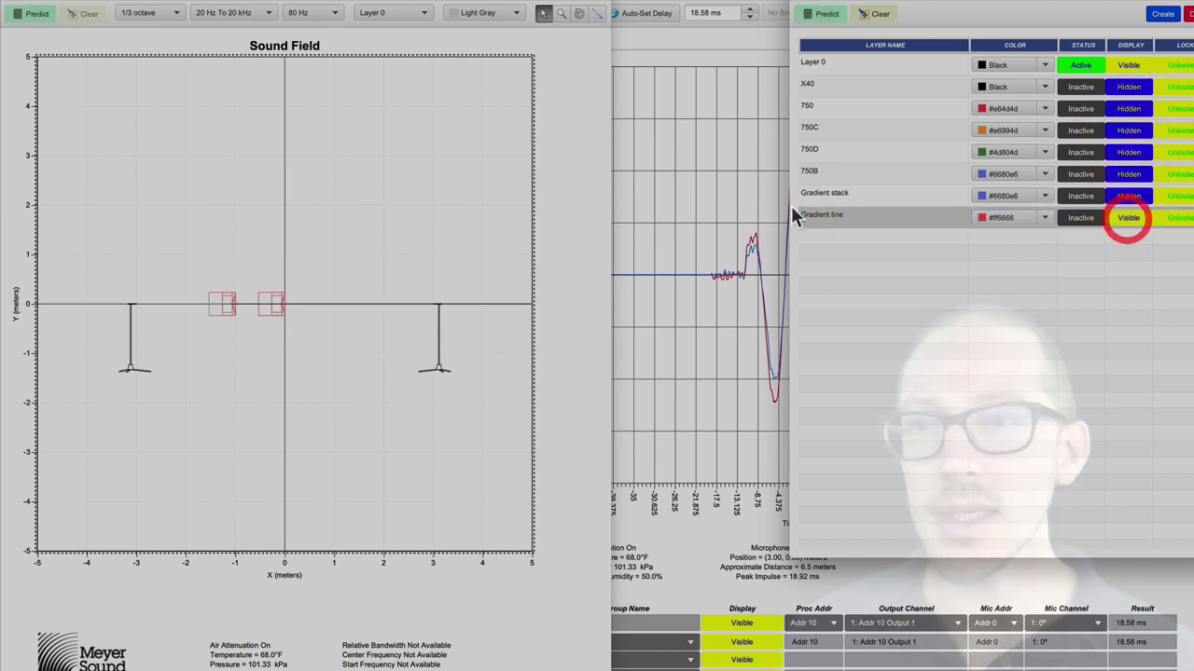
pyautogui.click(192, 227)
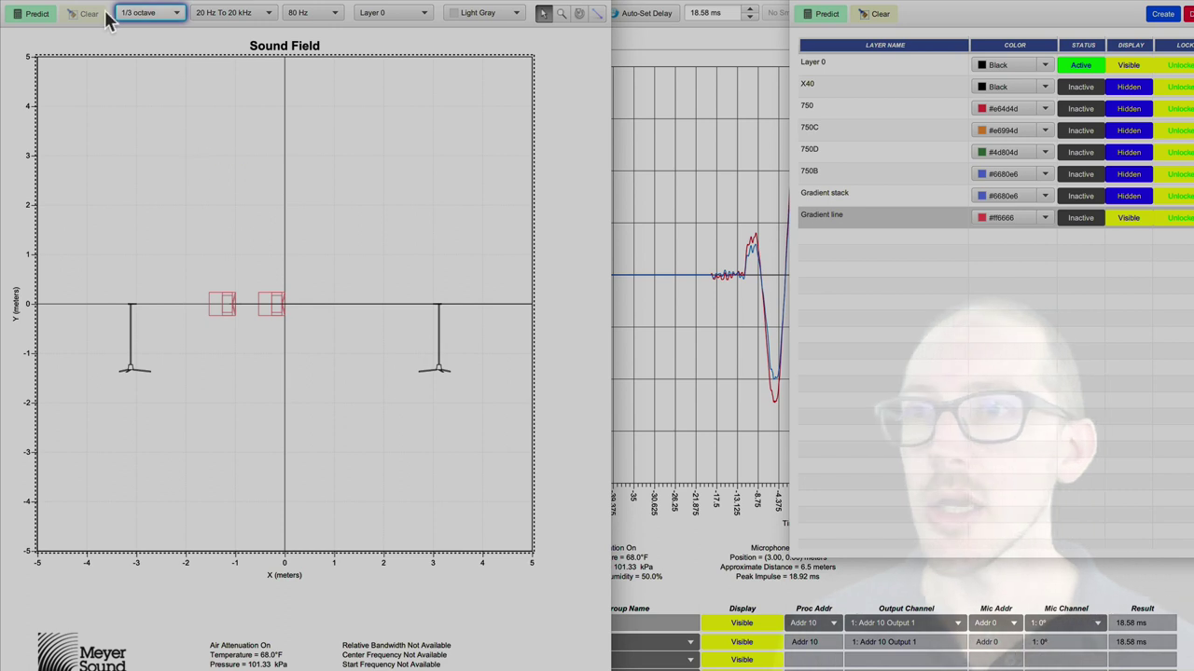
# - Predict the Gradient line sound field, mark forward and rearward arrows, then clear everything
pyautogui.click(36, 17)
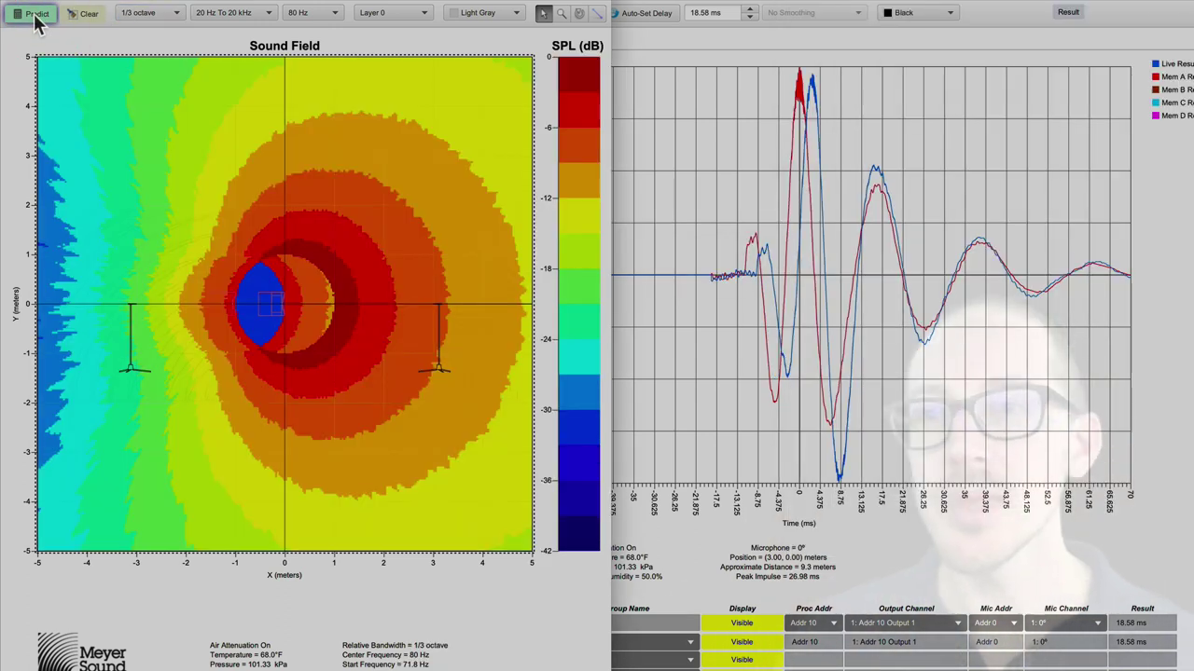
pyautogui.moveTo(282, 265); pyautogui.dragTo(513, 266)
pyautogui.click(80, 308)
pyautogui.moveTo(308, 233); pyautogui.dragTo(83, 199)
pyautogui.click(52, 211)
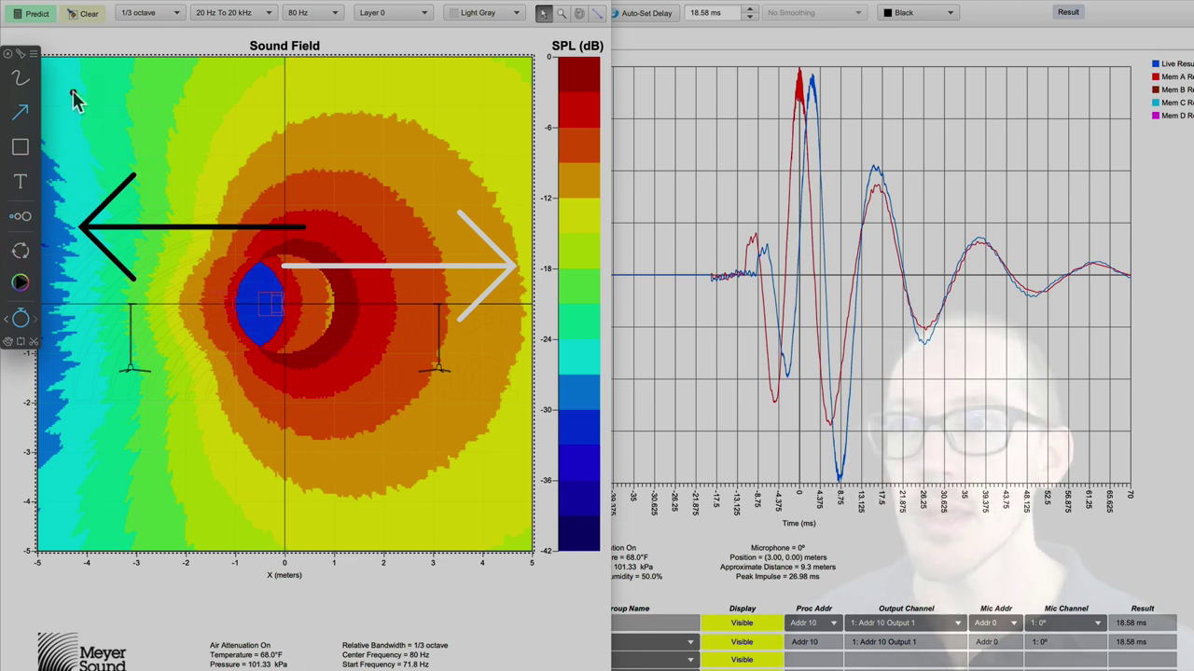
pyautogui.click(11, 59)
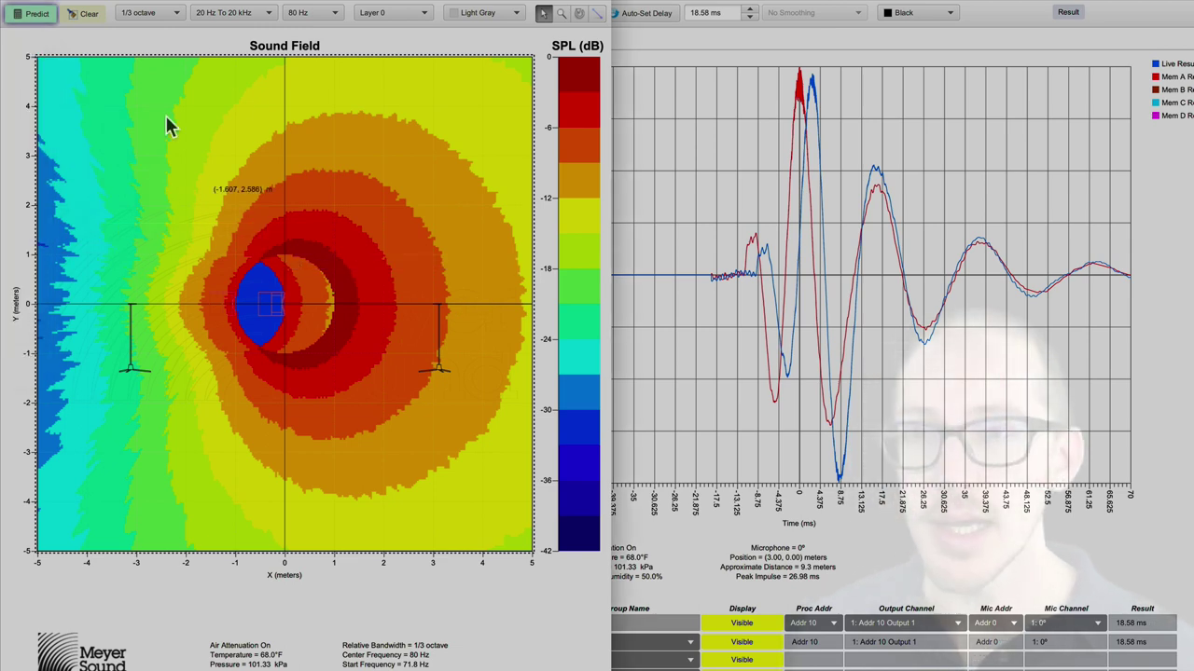
pyautogui.click(82, 13)
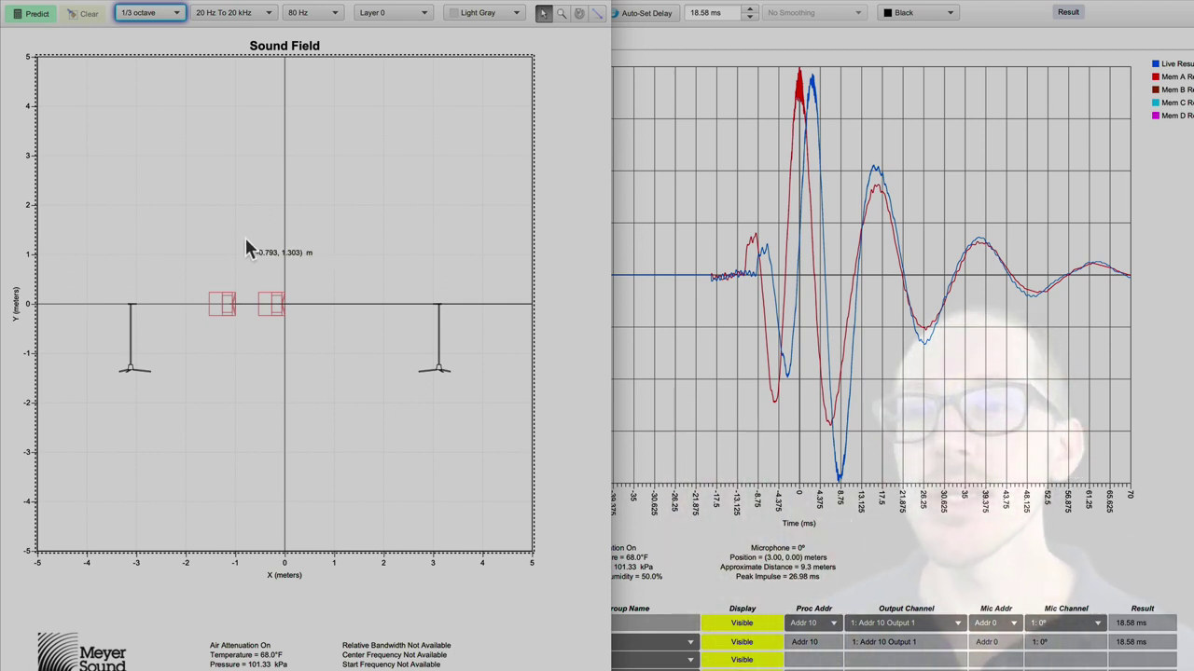
# - Show channel 9 'Gradient Line rearward' with Reversed polarity and 3.15 ms delay, then list layers
pyautogui.click(340, 371)
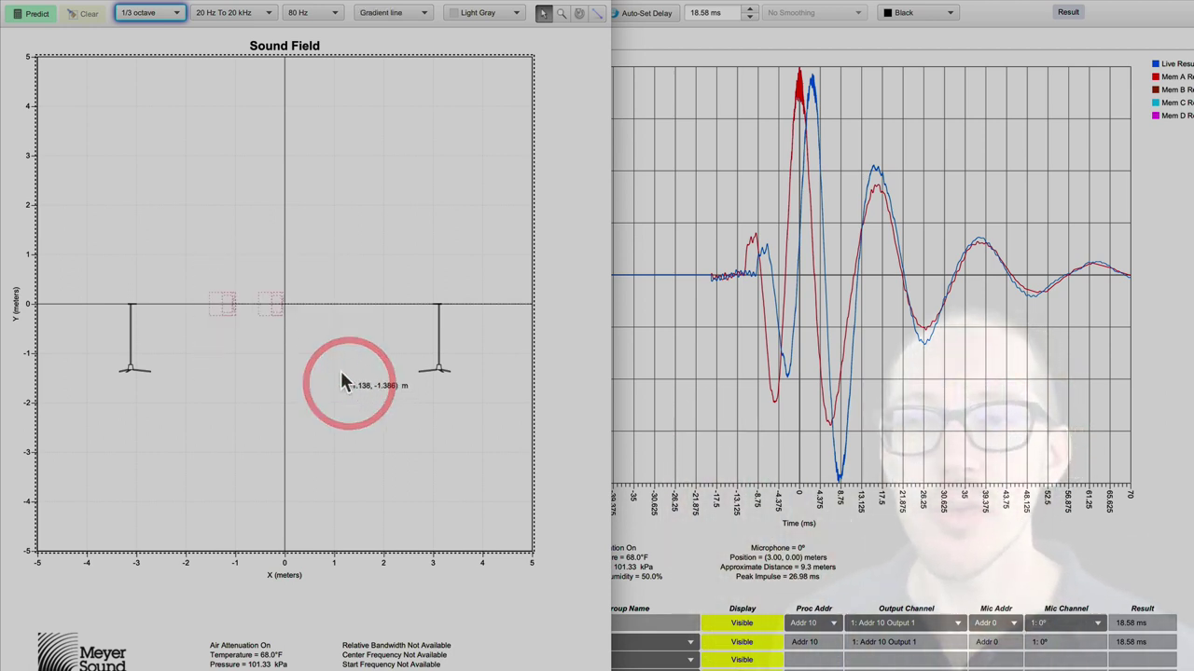
pyautogui.click(333, 320)
pyautogui.click(343, 279)
pyautogui.hotkey('ctrl', 'd')
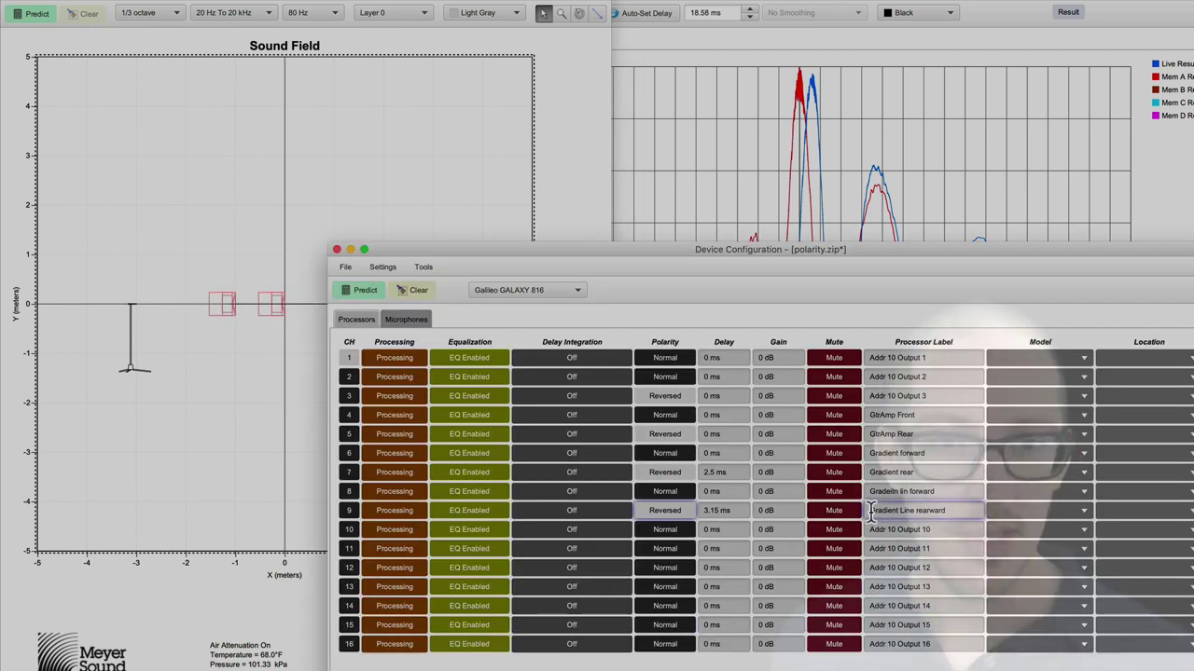
pyautogui.doubleClick(910, 495)
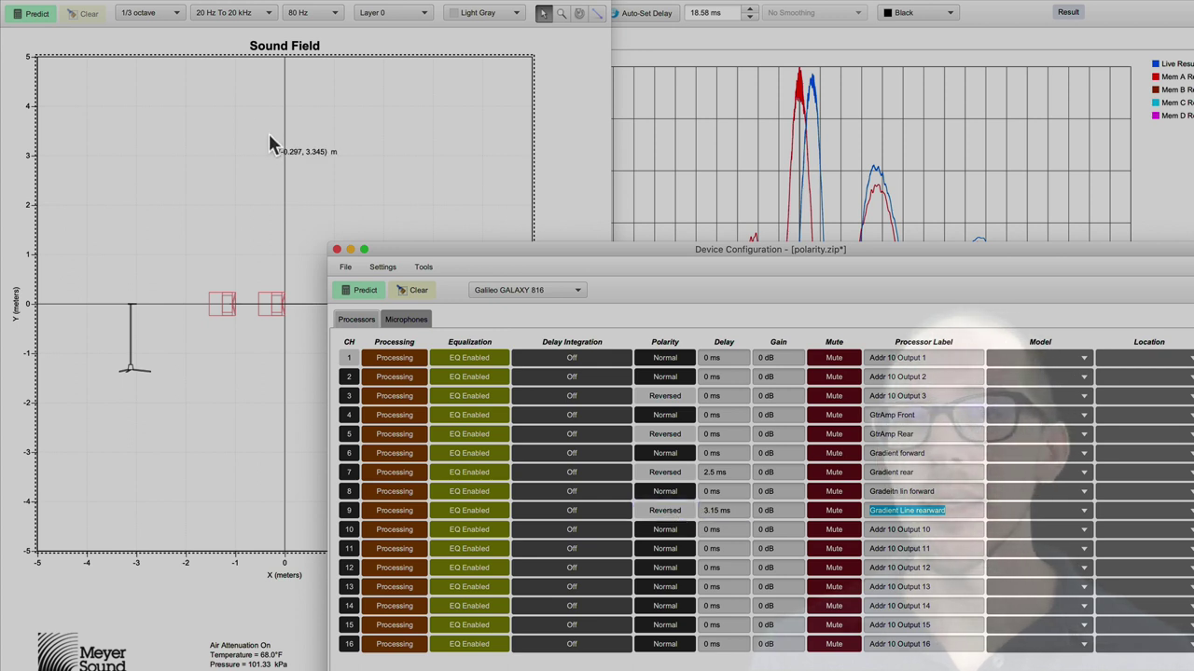
pyautogui.click(236, 119)
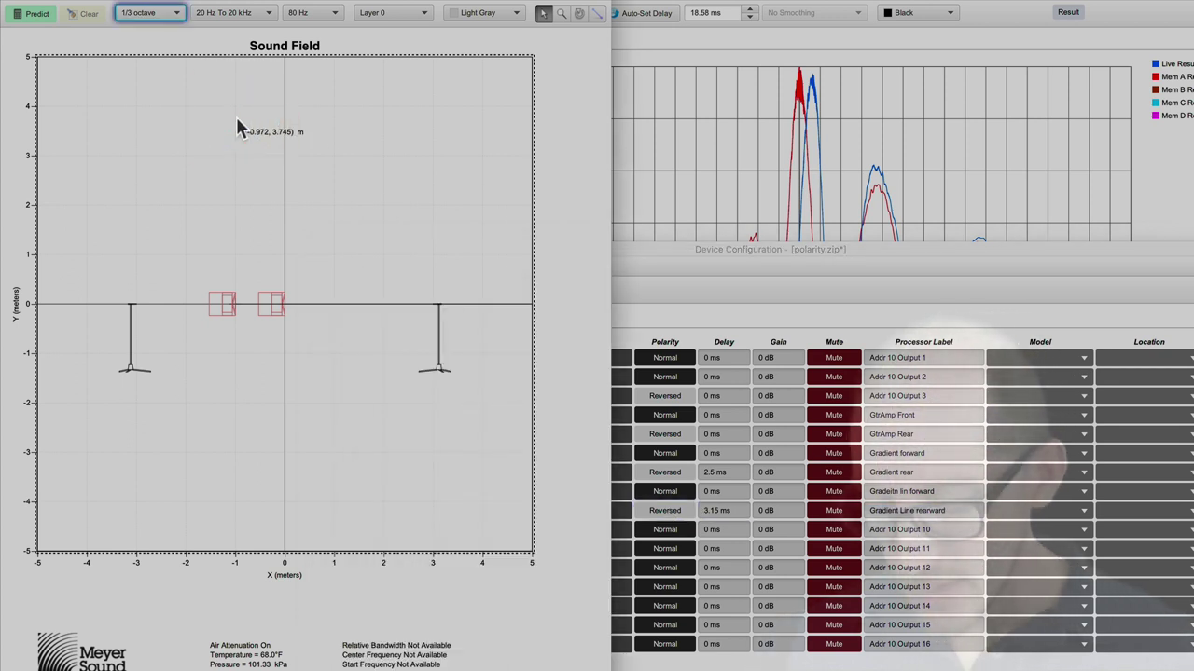
pyautogui.hotkey('ctrl', 'l')
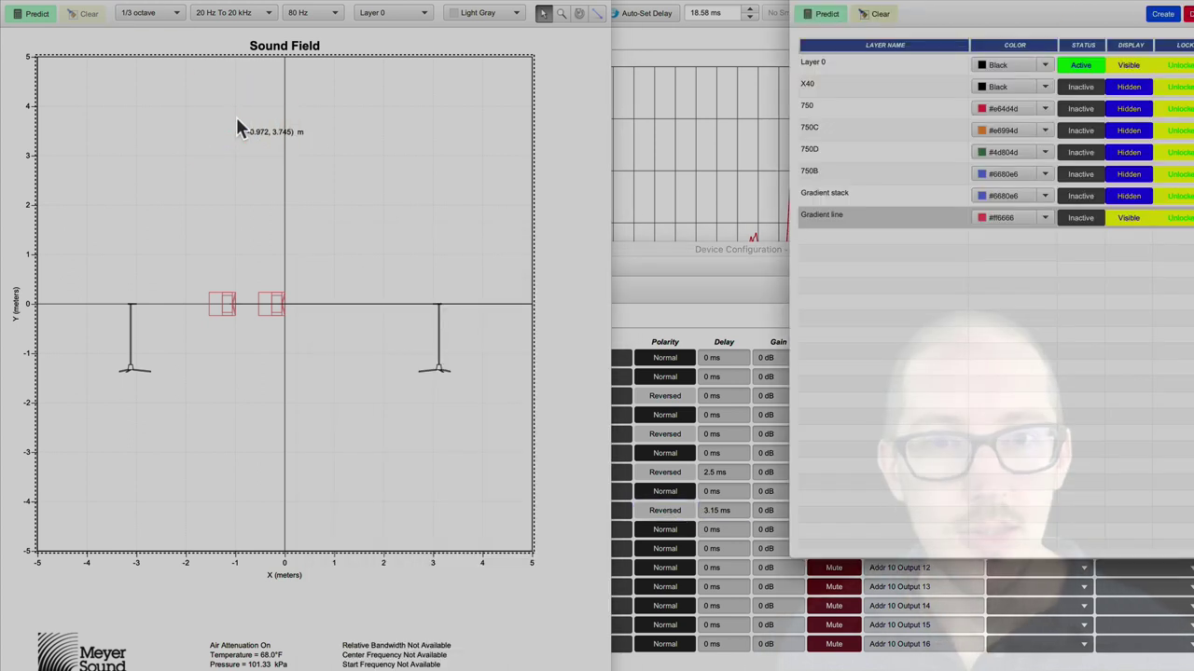
# - Hide the Gradient line layer and show the Gradient stack array
pyautogui.click(1129, 217)
pyautogui.click(1129, 196)
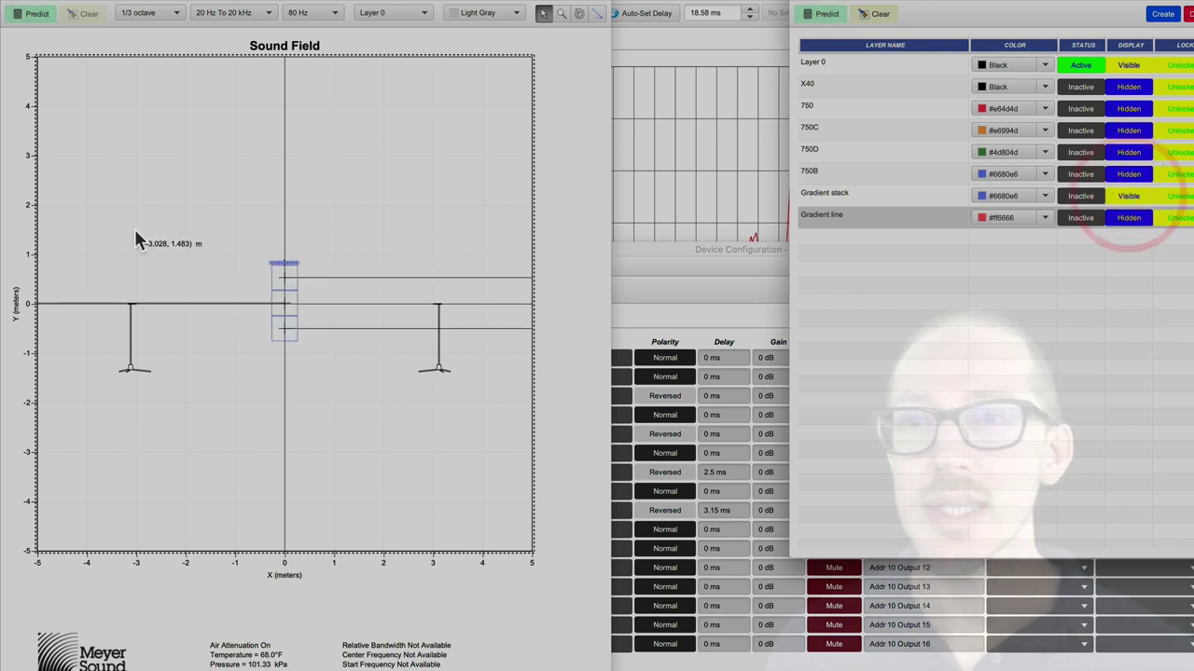
pyautogui.click(292, 294)
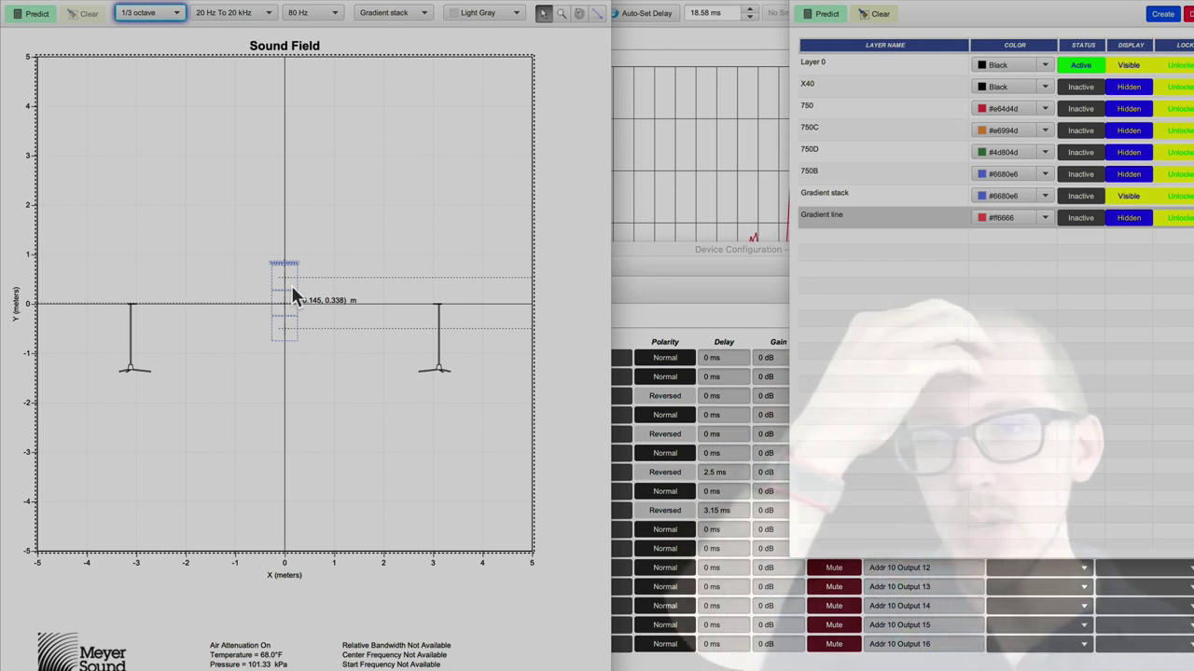
# - Inspect the Insert Gradient Flown Subwoofer Array polarity settings, outlining them, then cancel
pyautogui.rightClick(196, 161)
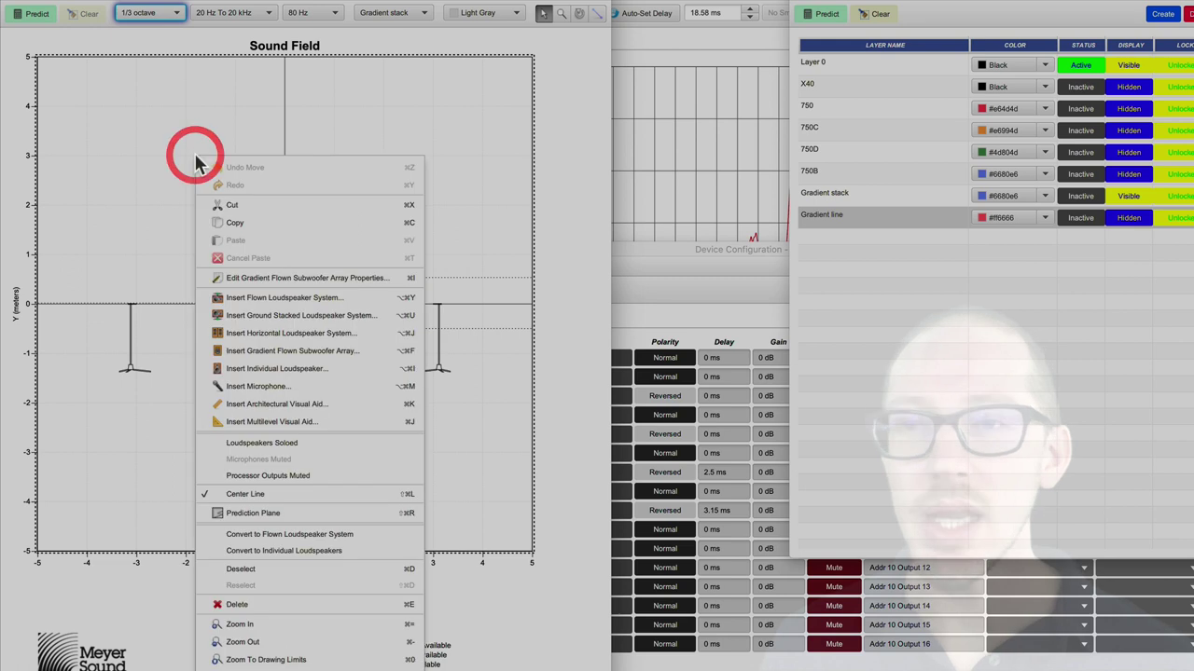
pyautogui.click(308, 355)
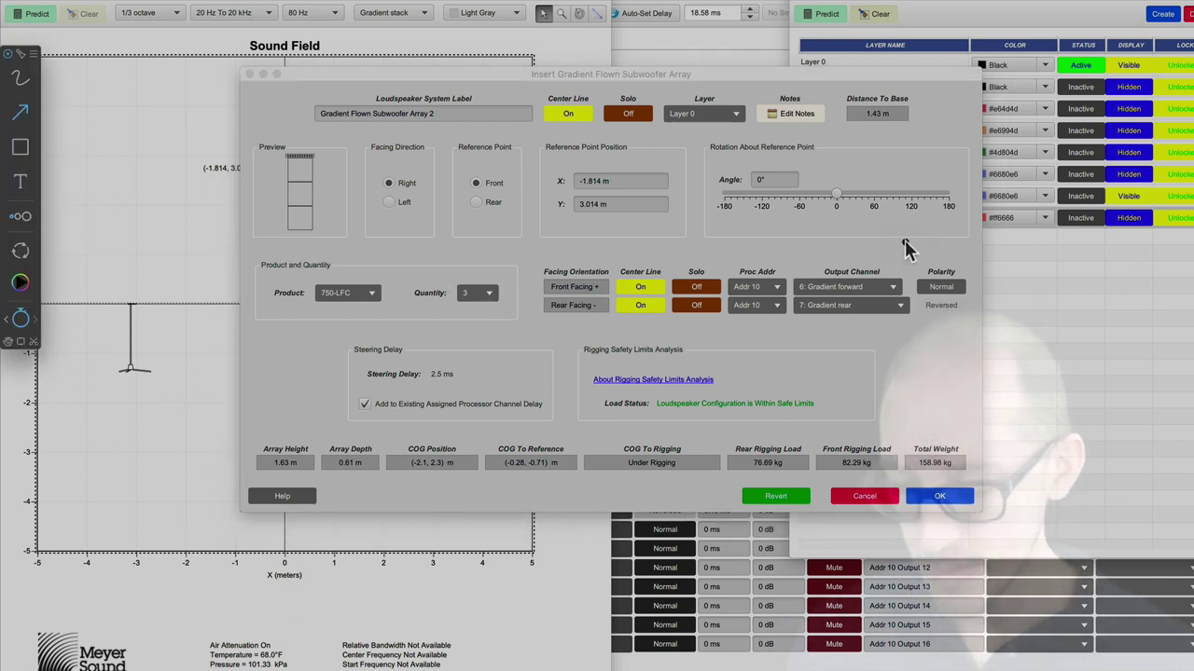
pyautogui.press('r')
pyautogui.moveTo(856, 259); pyautogui.dragTo(975, 329)
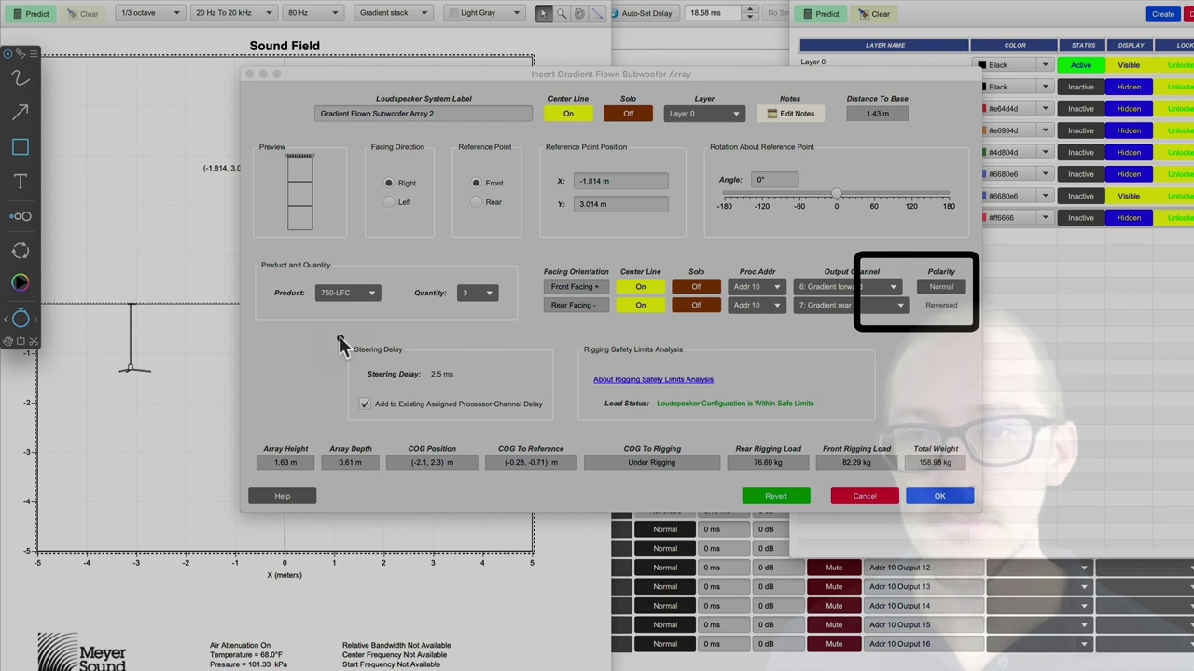
pyautogui.moveTo(339, 344)
pyautogui.mouseDown()
pyautogui.moveTo(421, 400)
pyautogui.moveTo(565, 430)
pyautogui.mouseUp()
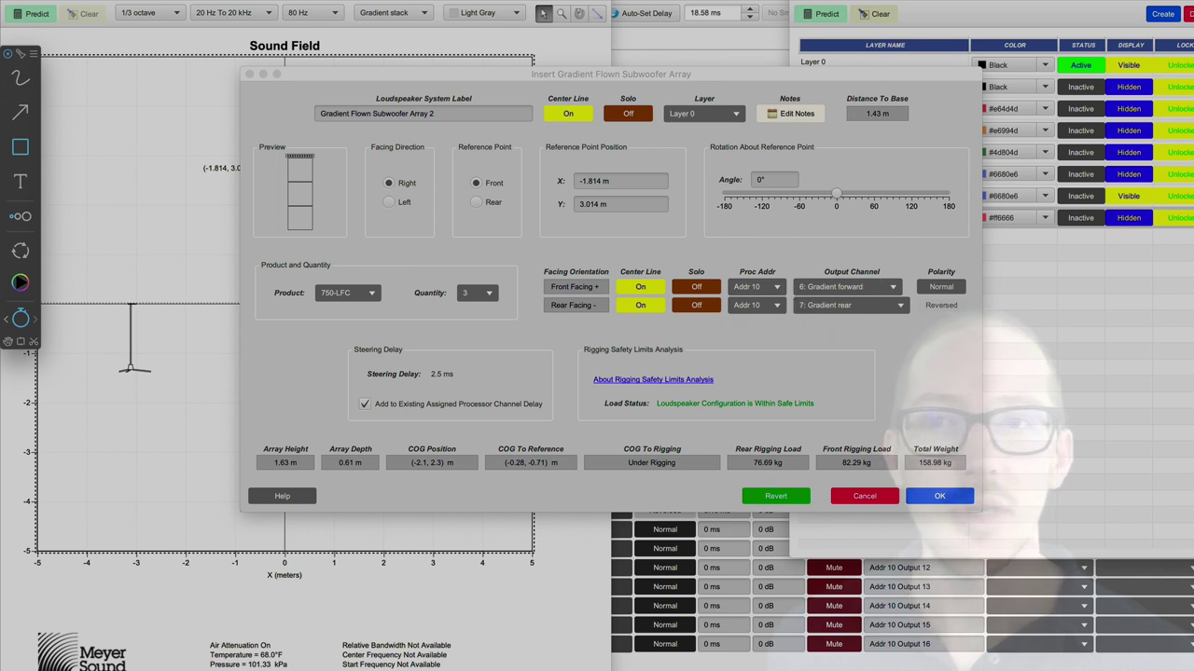
pyautogui.click(616, 434)
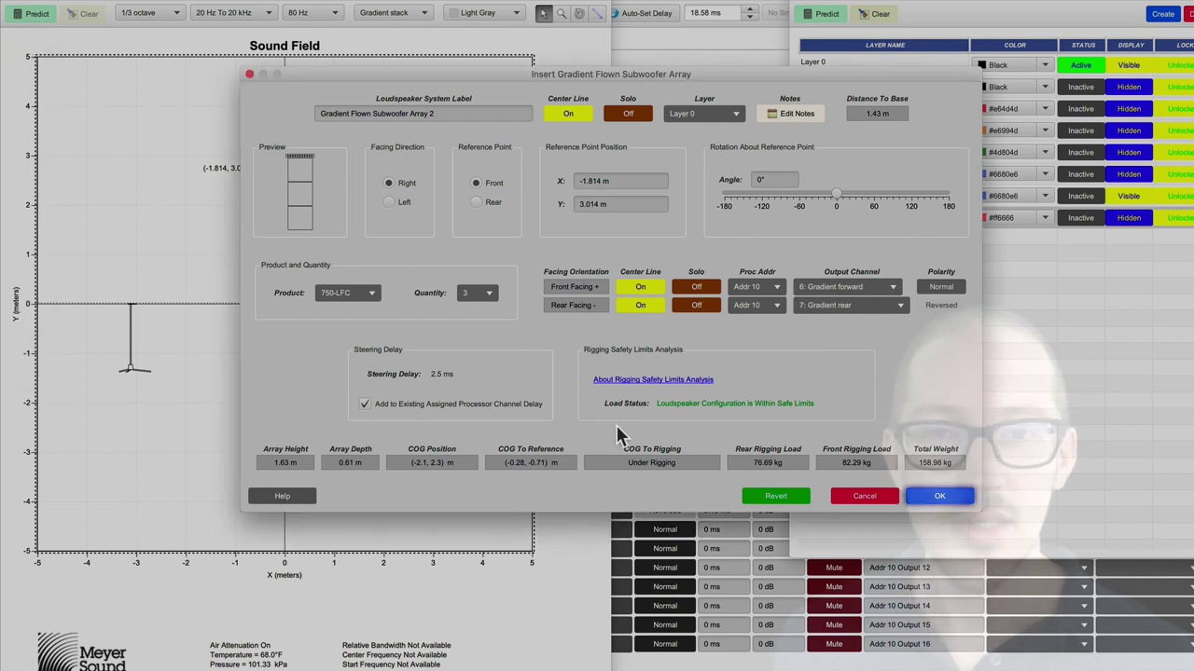
pyautogui.click(870, 497)
pyautogui.click(311, 244)
pyautogui.click(291, 267)
pyautogui.moveTo(291, 267); pyautogui.dragTo(214, 147)
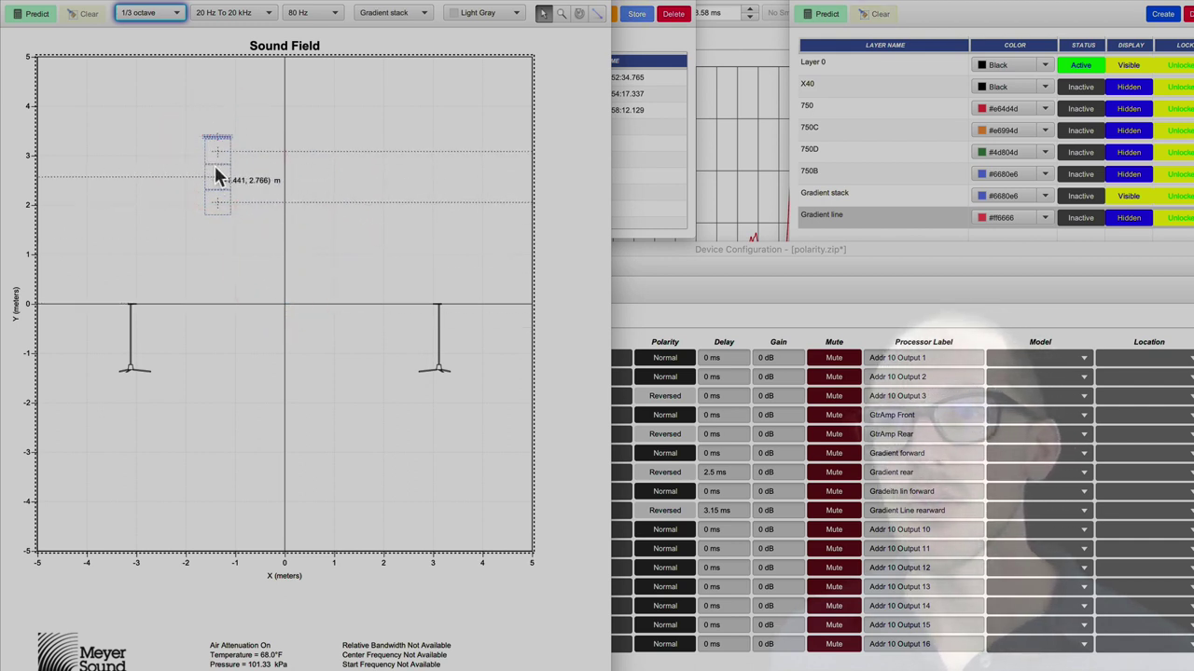
pyautogui.moveTo(214, 169); pyautogui.dragTo(296, 296)
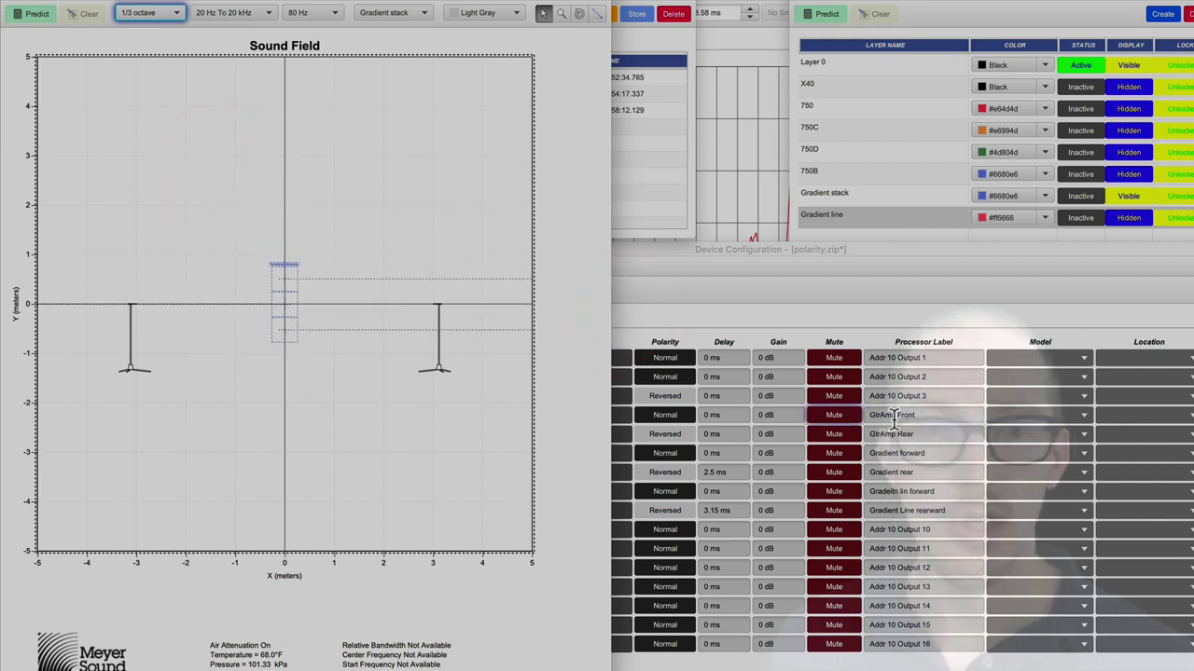
pyautogui.click(918, 316)
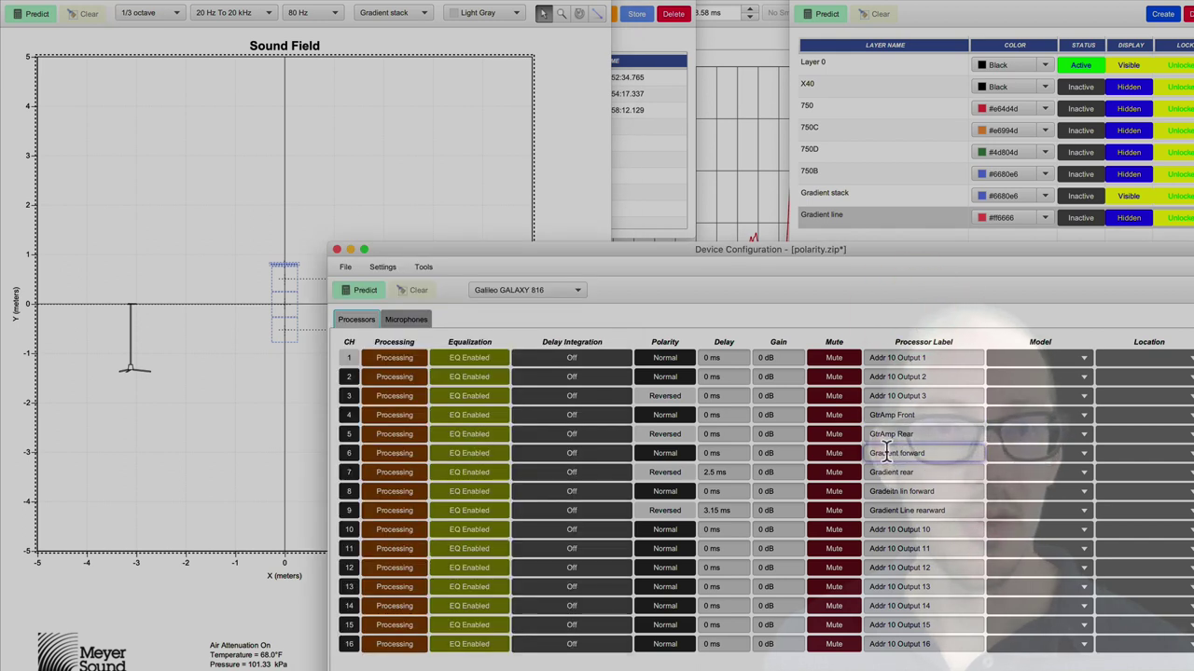
pyautogui.doubleClick(881, 453)
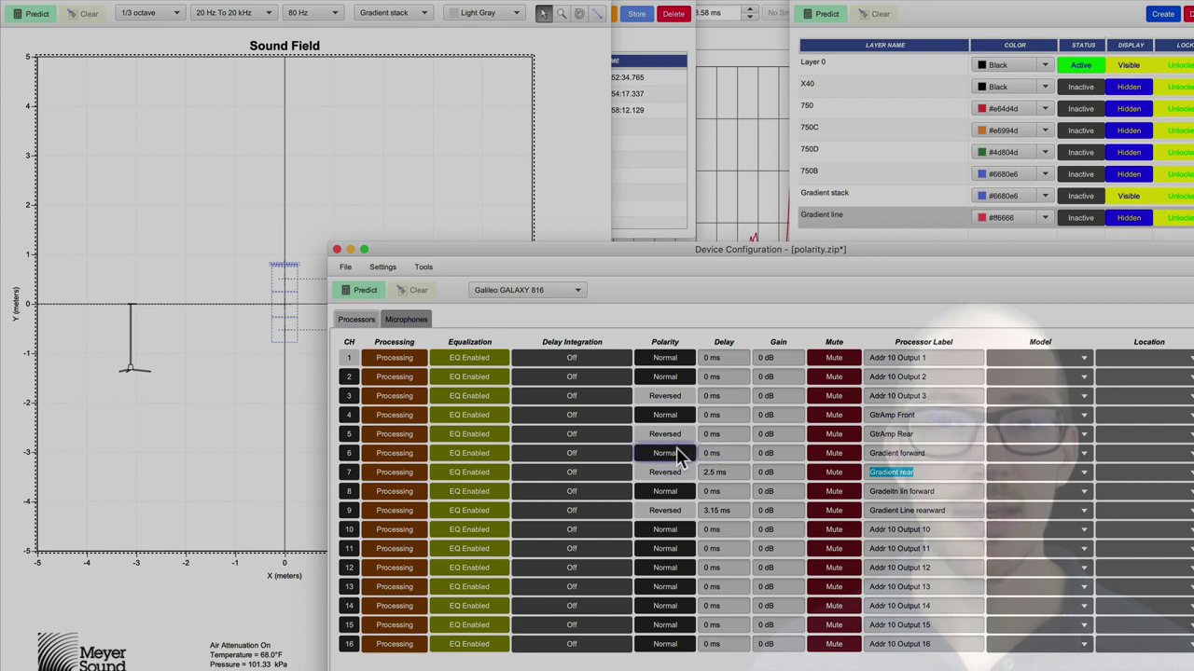
# - Run the 80 Hz sound field prediction for the centred Gradient stack
pyautogui.click(402, 171)
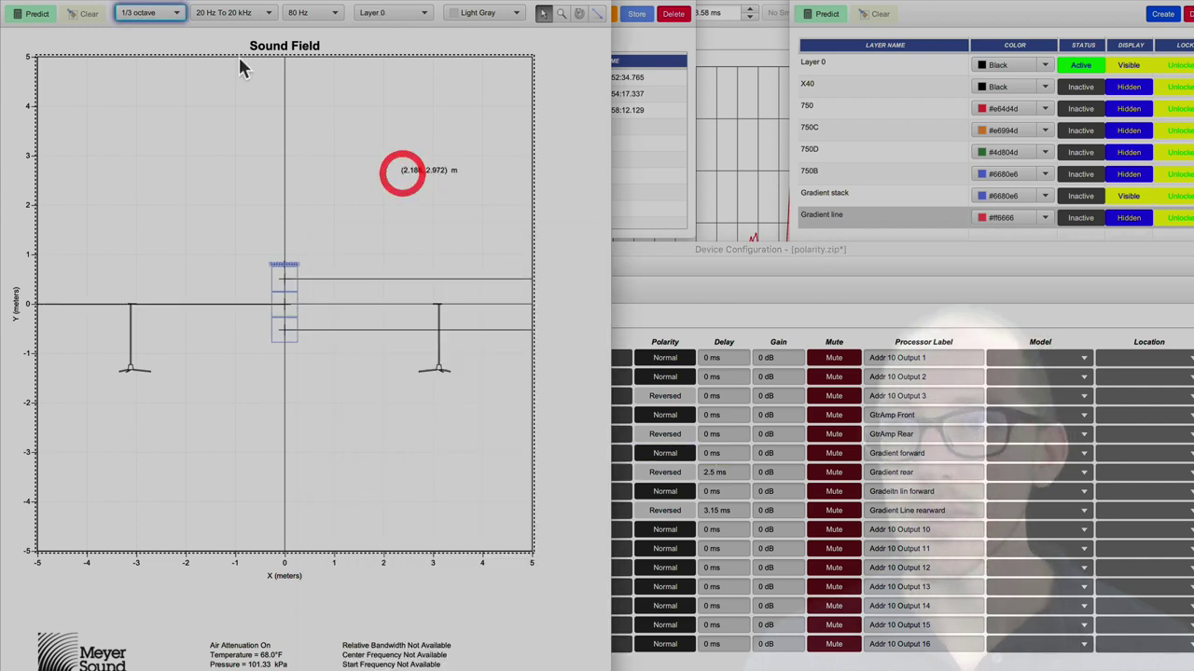
pyautogui.click(30, 13)
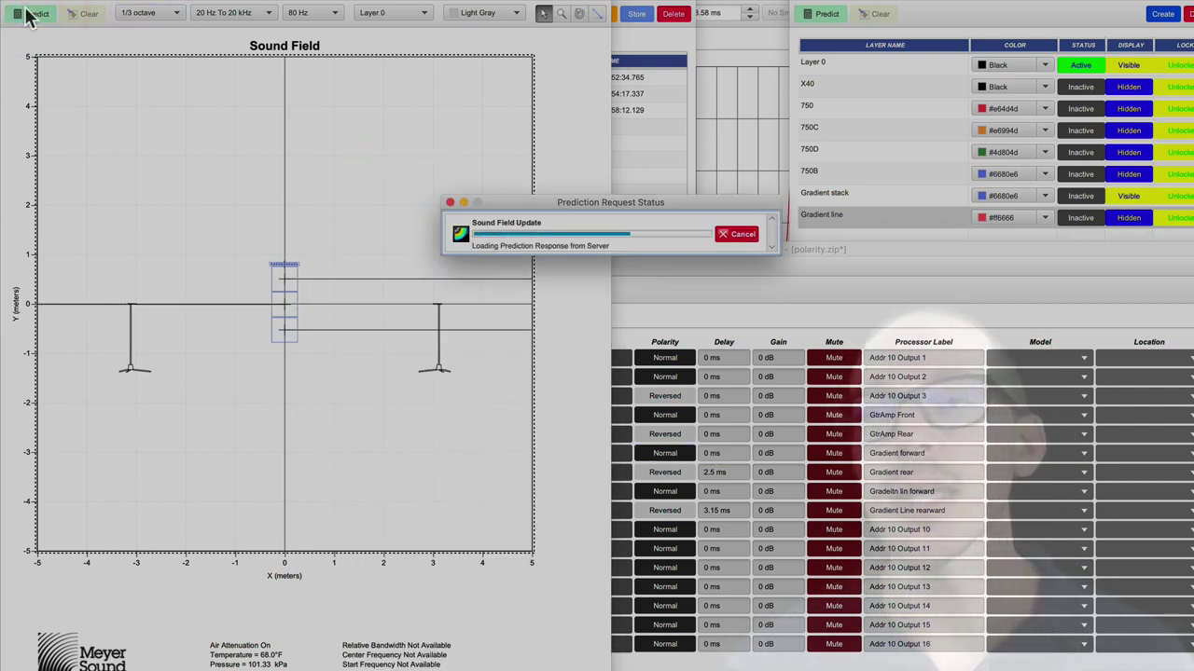